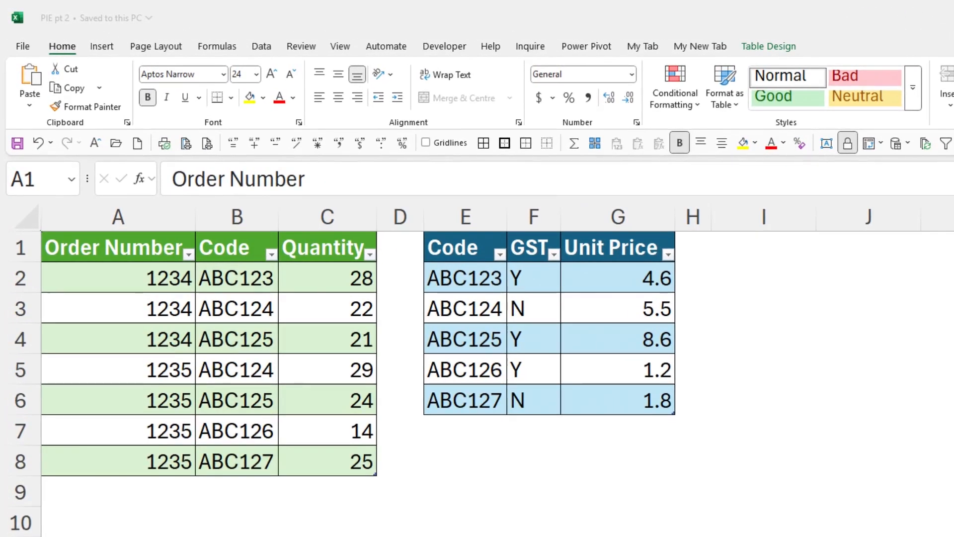
Browse the Python in Excel samples from a Python formula started in cell I1, and cancel the formula
left_click(772, 249)
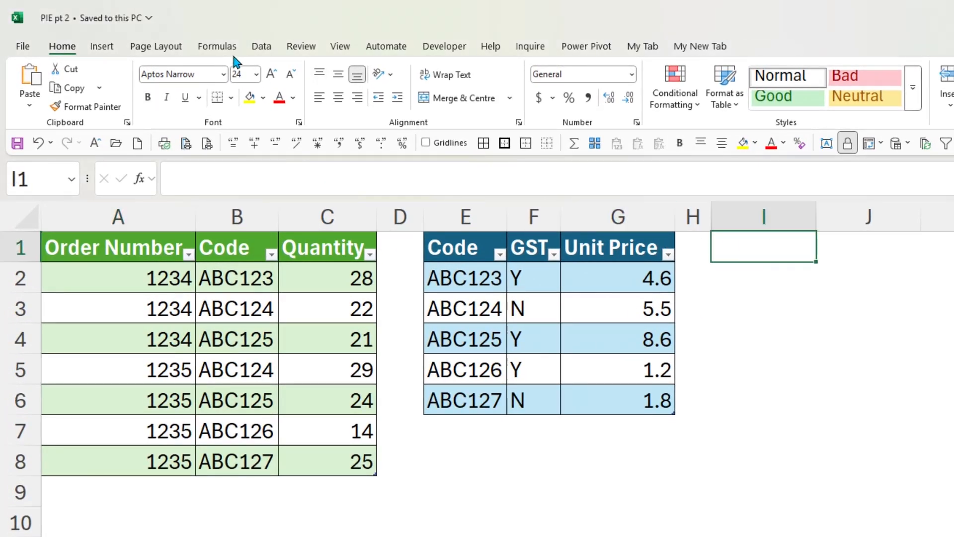
left_click(216, 45)
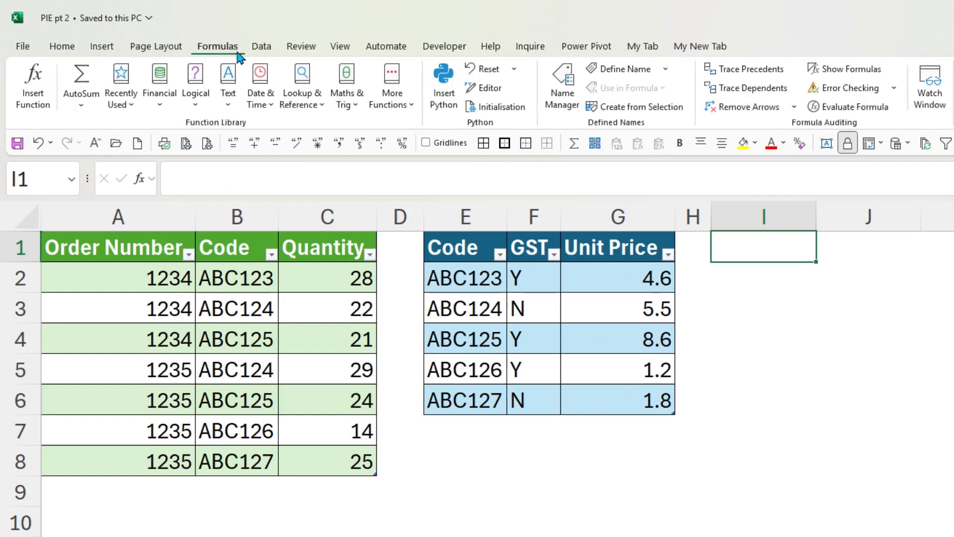
left_click(448, 94)
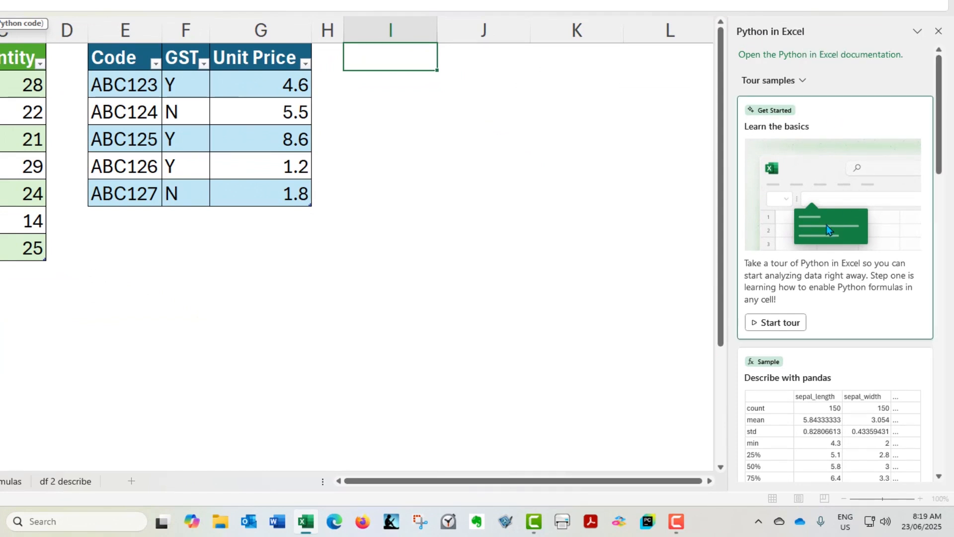
scroll(826, 256, "down", 10)
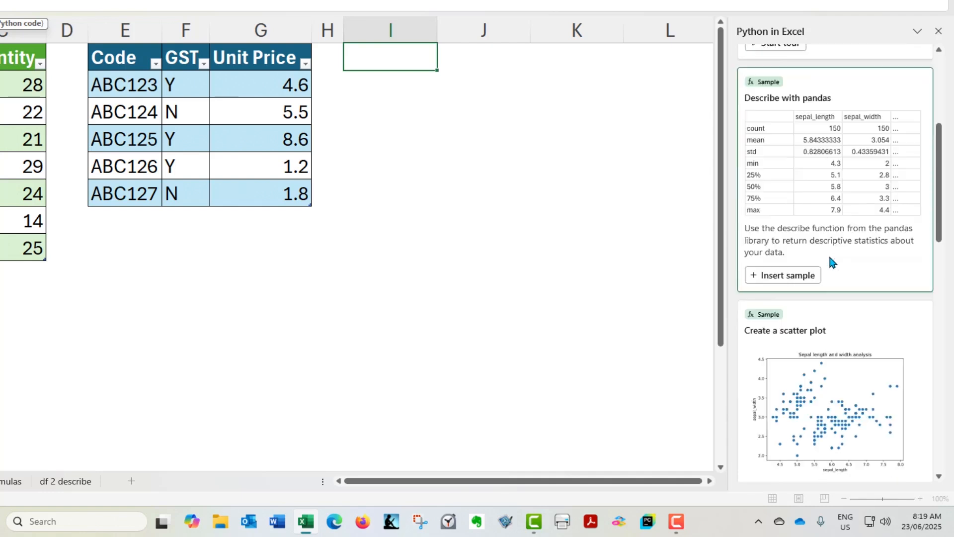
scroll(833, 262, "down", 3)
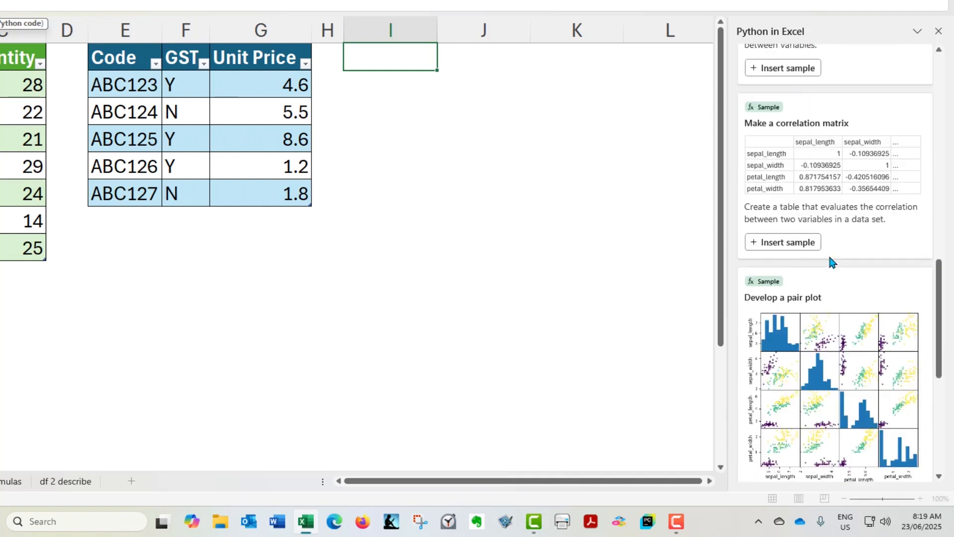
scroll(831, 259, "up", 13)
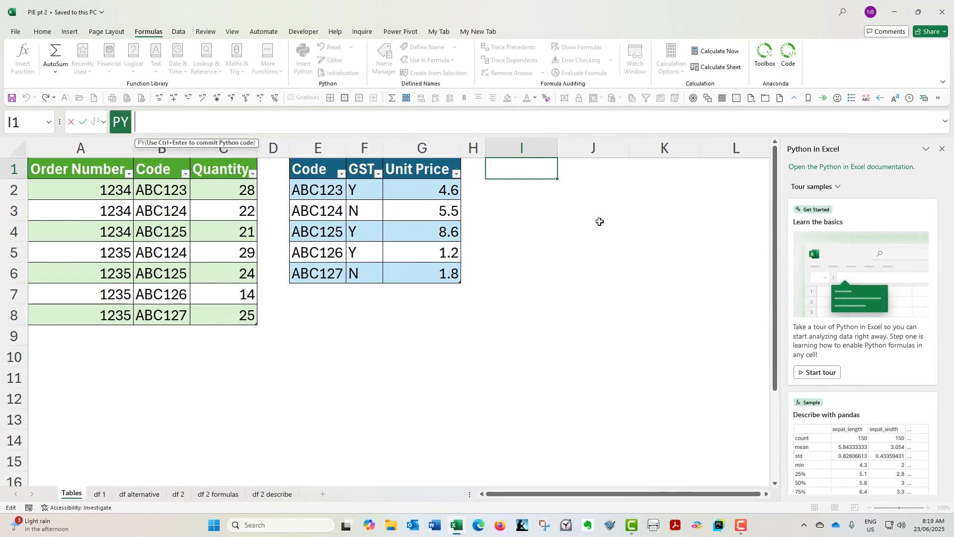
left_click(69, 124)
left_click(522, 191)
left_click(522, 172)
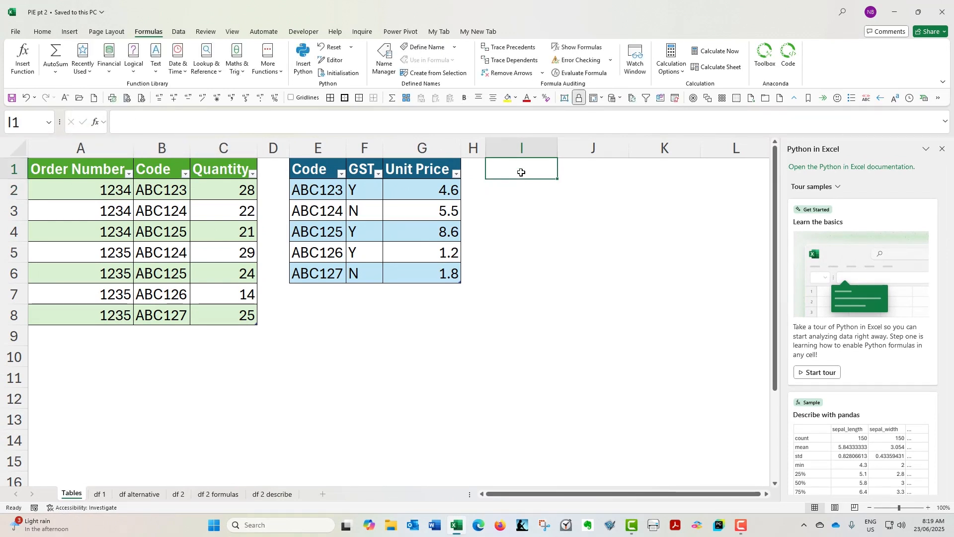
Open the Python initialisation settings and examine the preloaded import statements for numpy, pandas, matplotlib and statsmodels
left_click(349, 74)
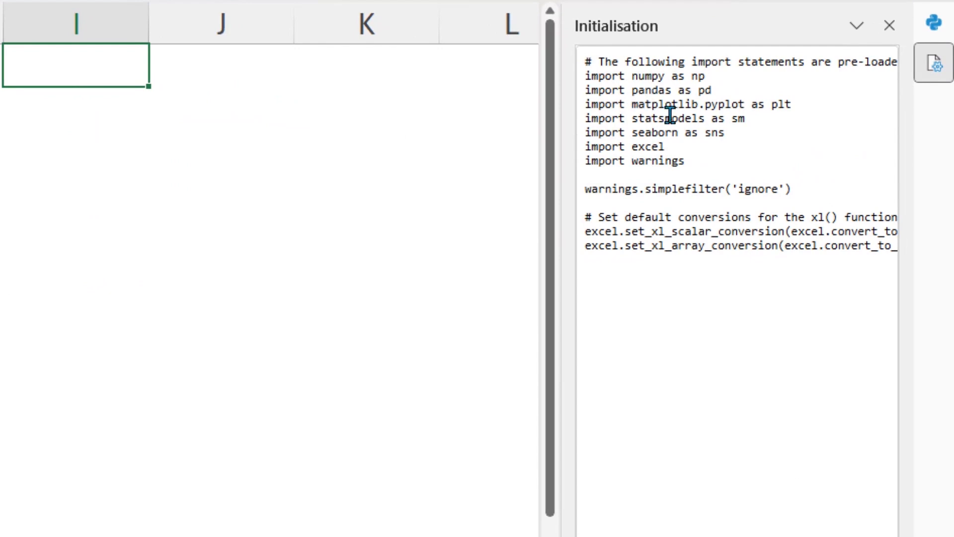
left_click_drag(631, 75, 663, 75)
left_click(655, 100)
left_click_drag(632, 90, 669, 87)
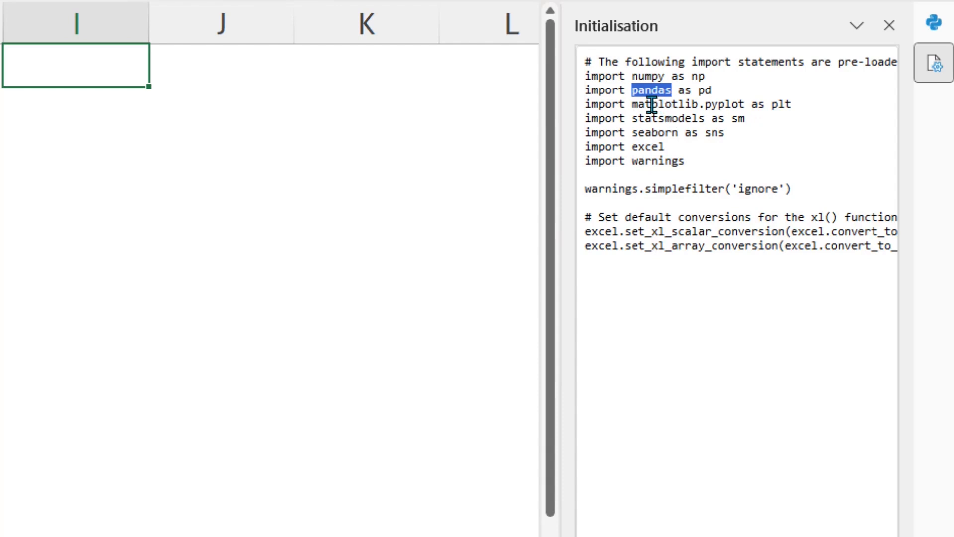
left_click_drag(633, 104, 689, 105)
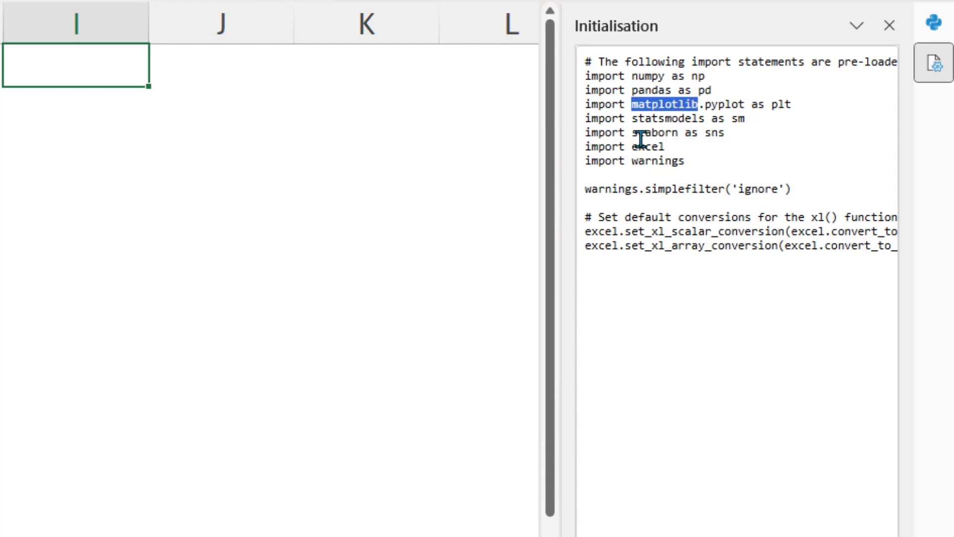
left_click(667, 122)
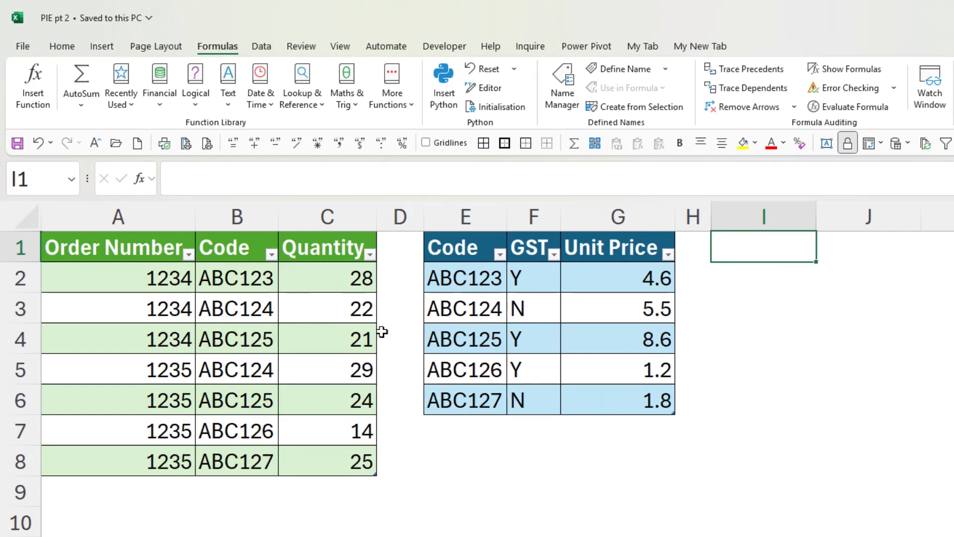
Examine the order number, code and quantity columns of the orders table and the code, GST and unit price columns beside it
left_click_drag(145, 249, 334, 452)
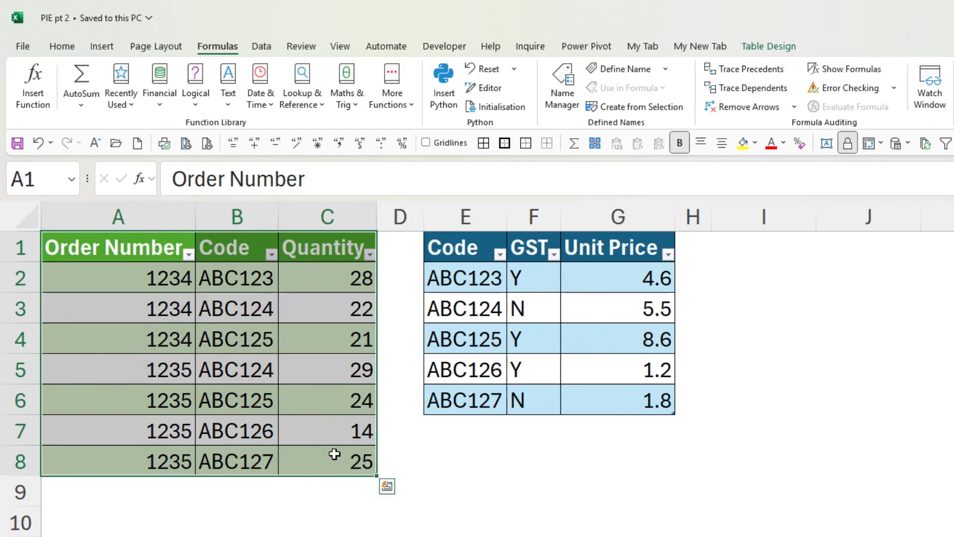
left_click(230, 279)
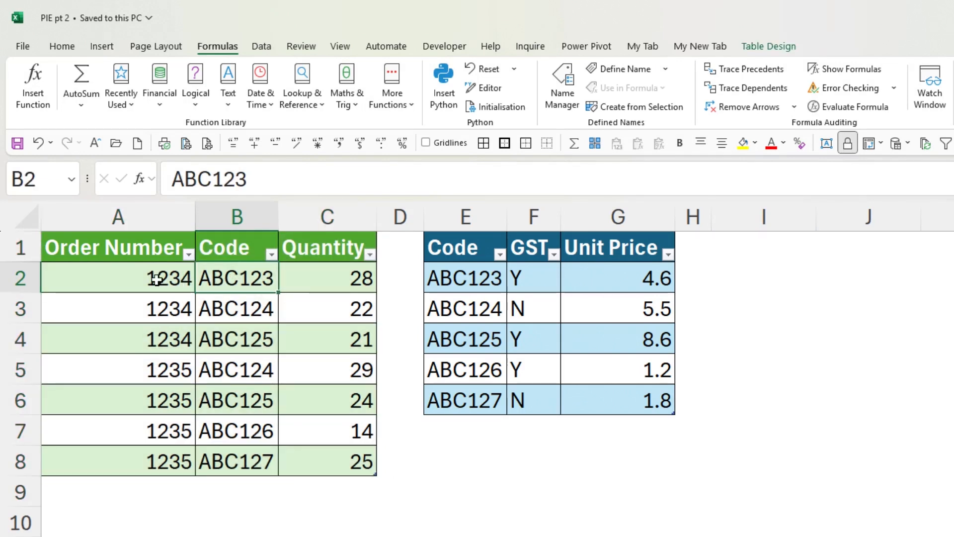
left_click(339, 278)
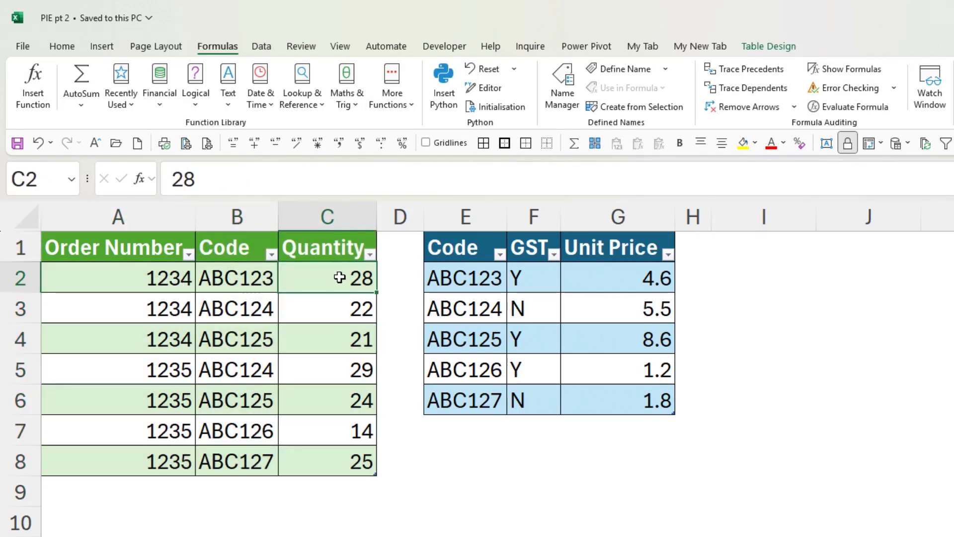
left_click(455, 278)
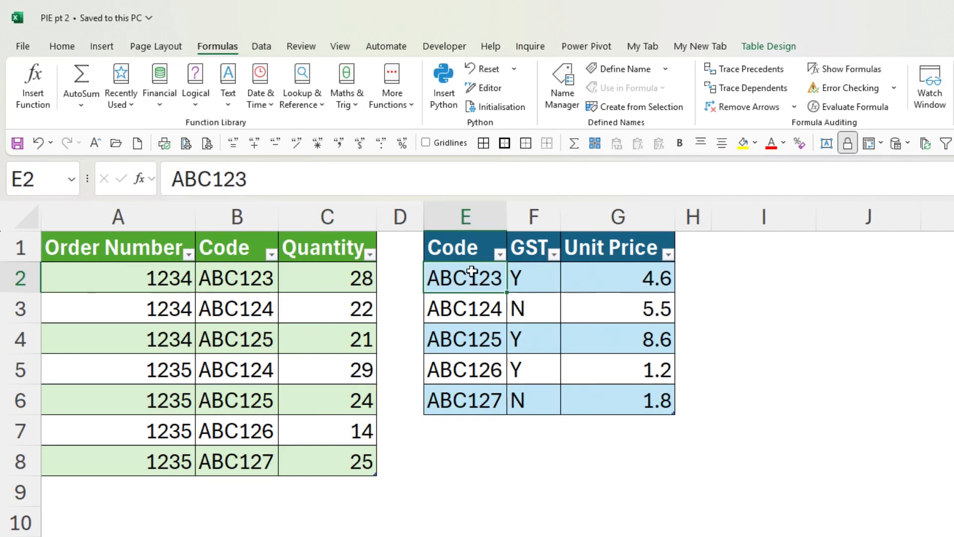
left_click(534, 279)
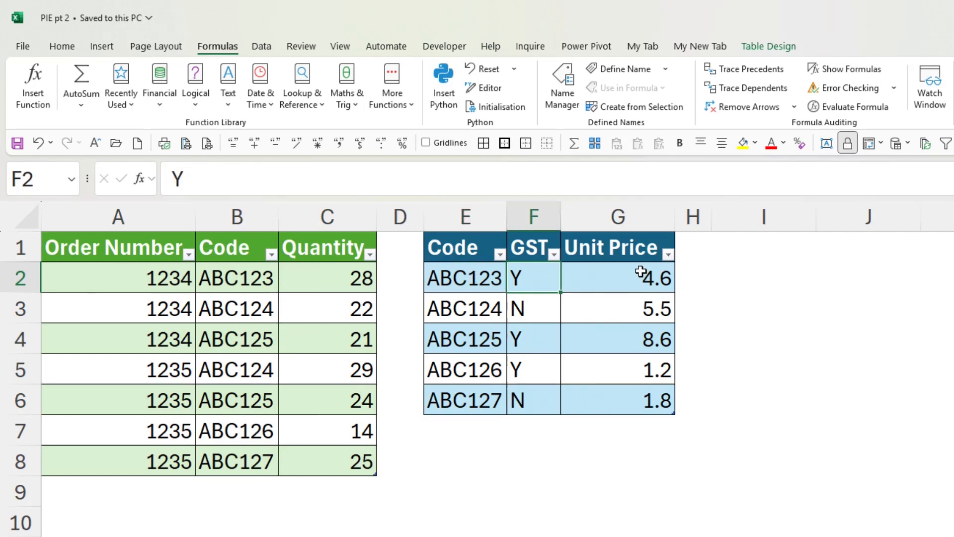
left_click(608, 286)
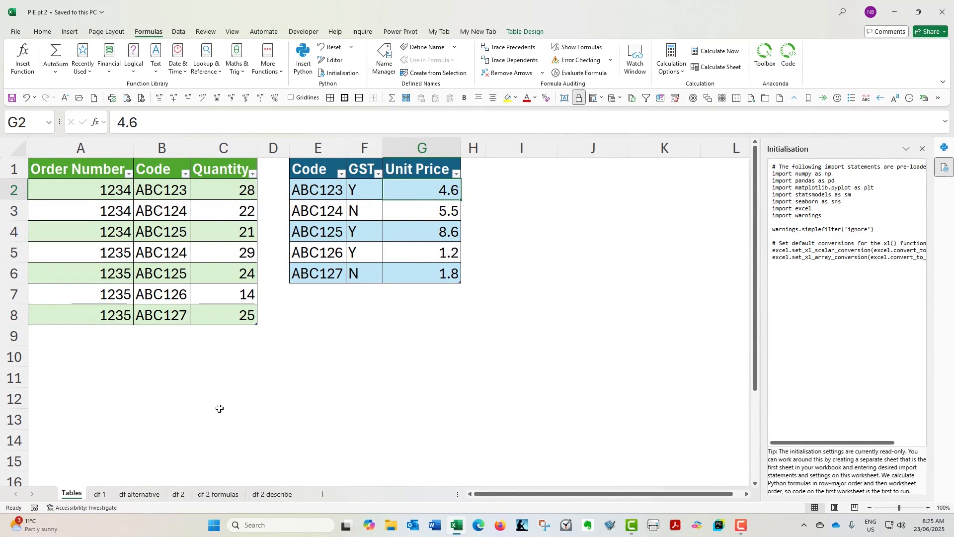
Switch to the df 1 sheet and inspect the Python formula in A1, discarding any edit to it
left_click(101, 494)
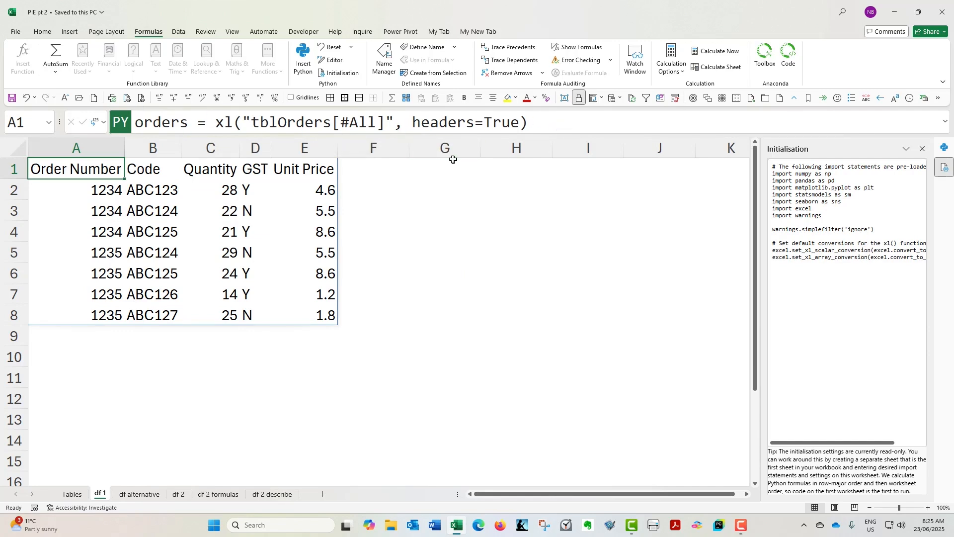
left_click(535, 121)
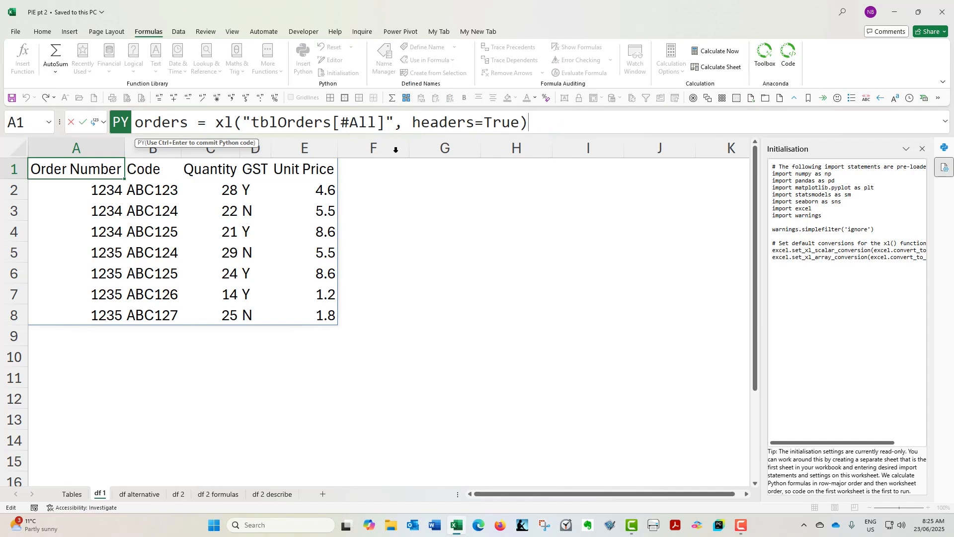
left_click(69, 165)
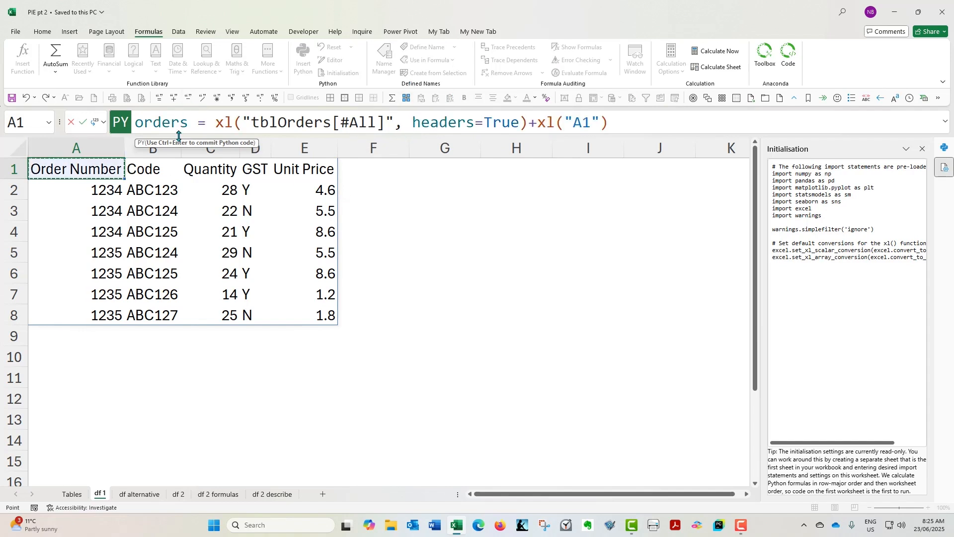
key("Escape")
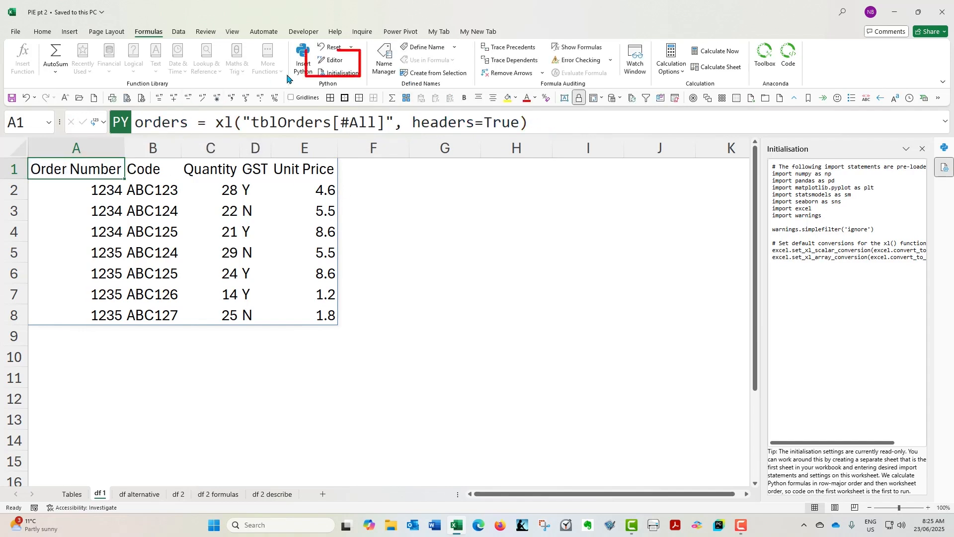
Open the Python Editor and enlarge the formula bar to show all lines of the Python code in A1
left_click(339, 63)
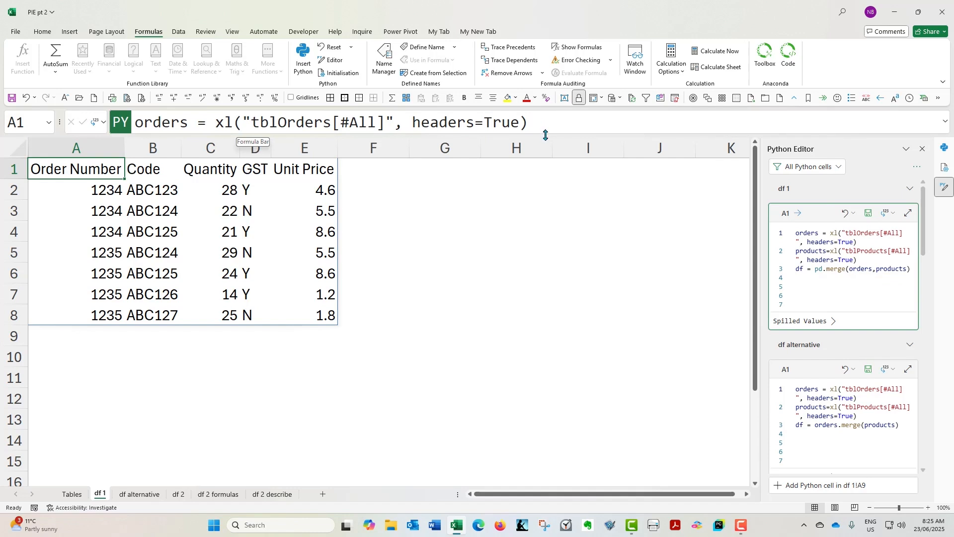
left_click_drag(546, 136, 547, 191)
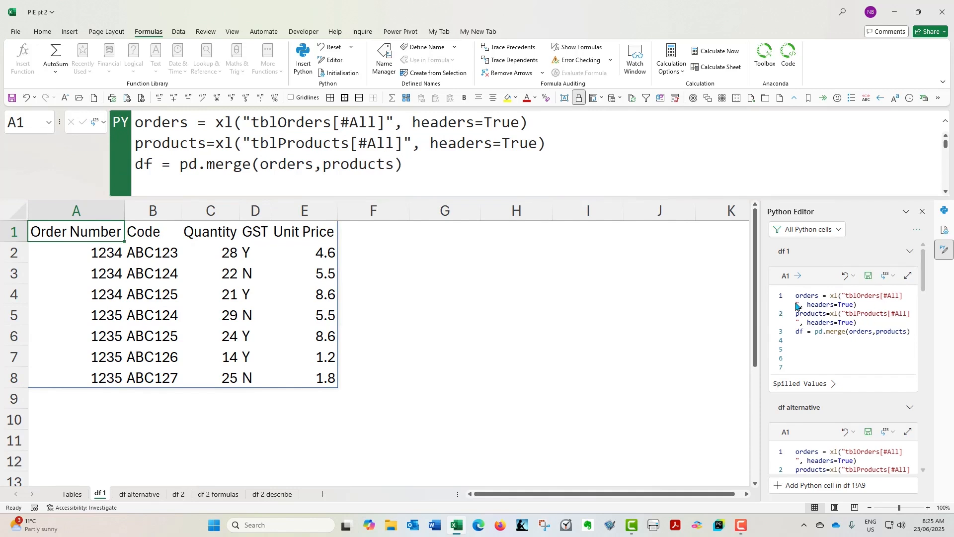
Widen the Python Editor, review the workbook's Python cells in it, and close the editor
left_click_drag(761, 293, 673, 299)
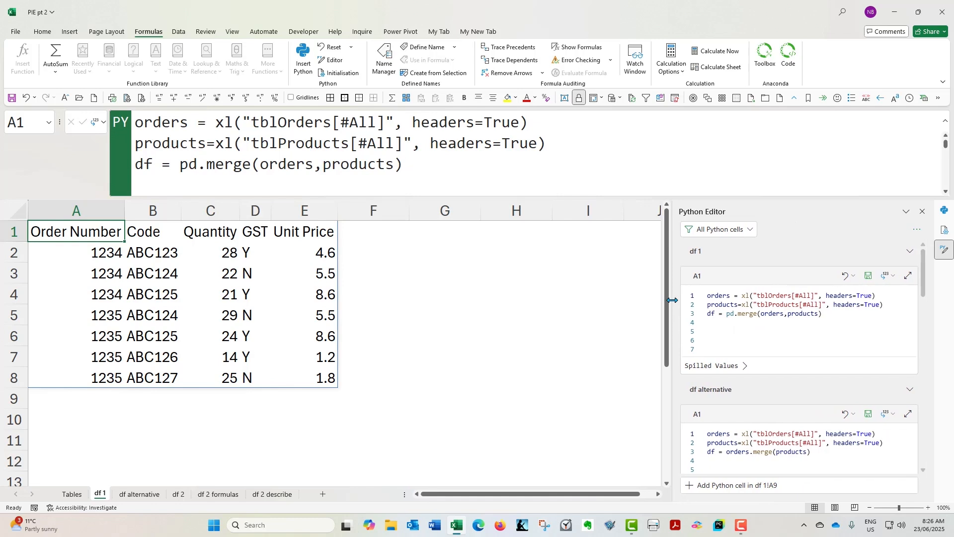
scroll(839, 305, "down", 10)
scroll(841, 307, "down", 6)
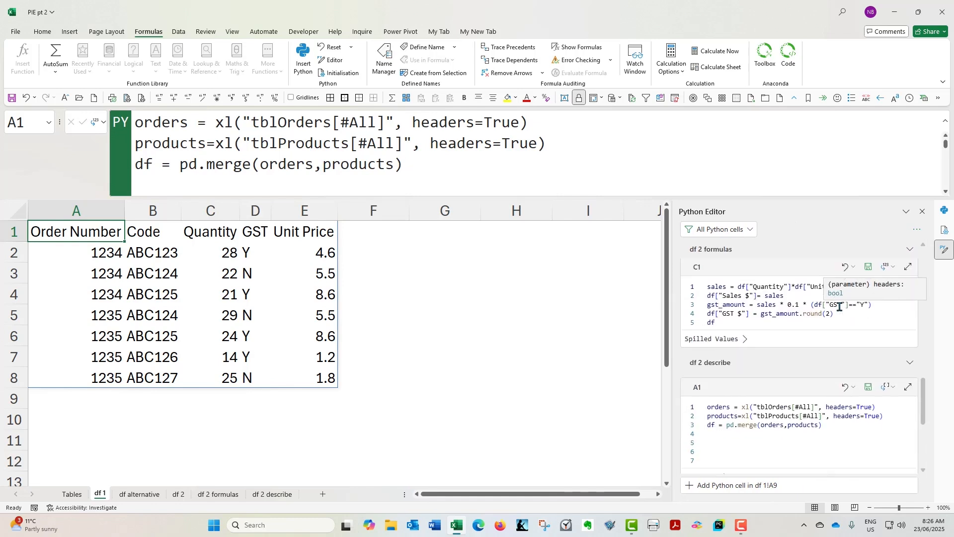
scroll(839, 306, "up", 15)
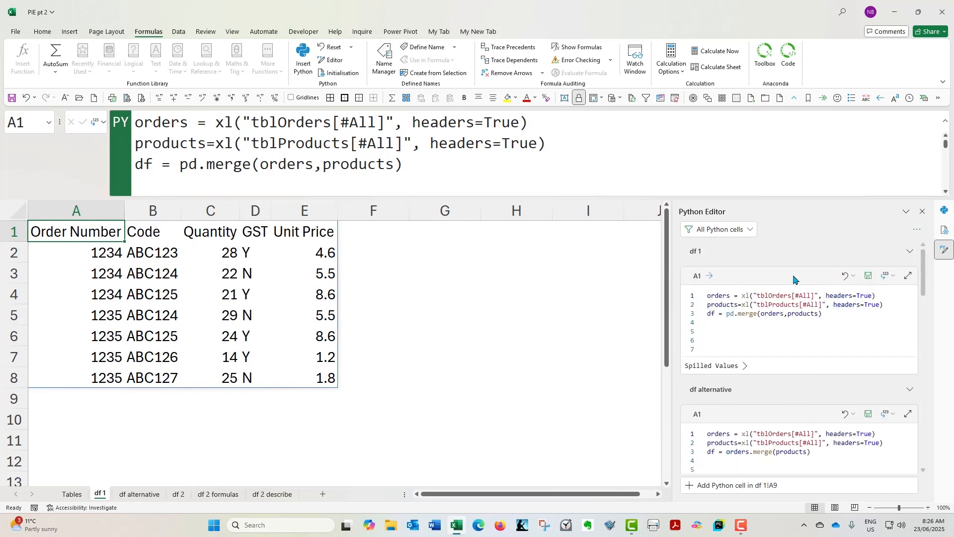
left_click_drag(673, 254, 711, 254)
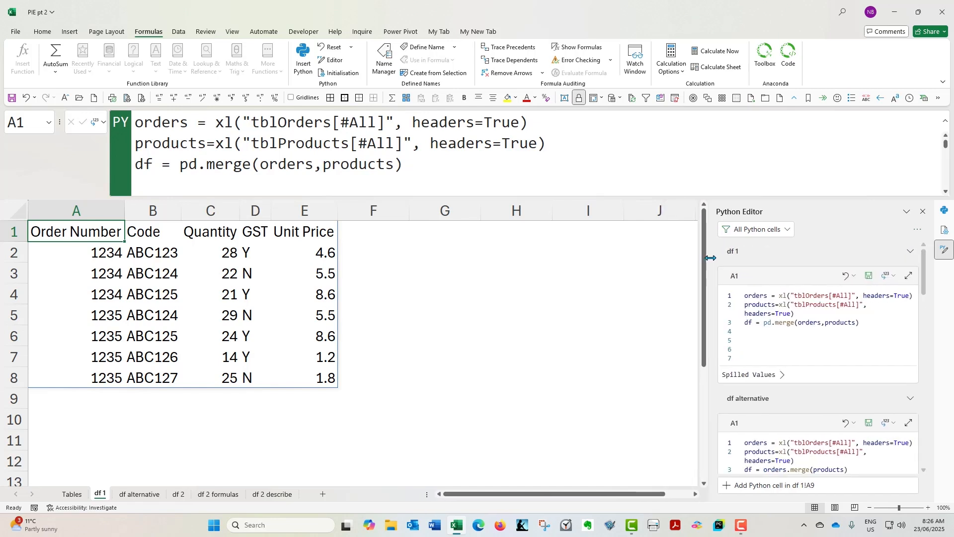
left_click(923, 212)
Examine the orders and products variable names and the xl reference to tblOrders in the Python code of A1
left_click(183, 134)
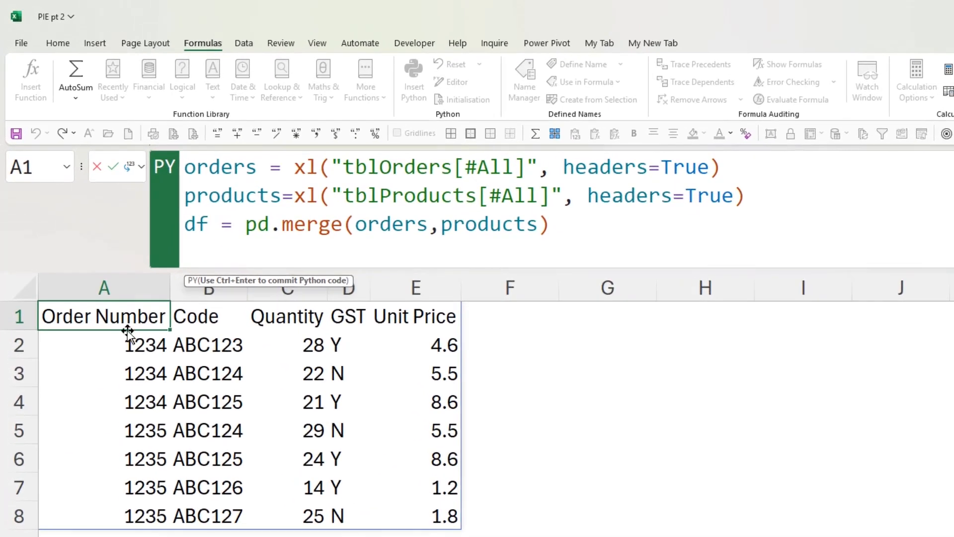
key("ctrl+End")
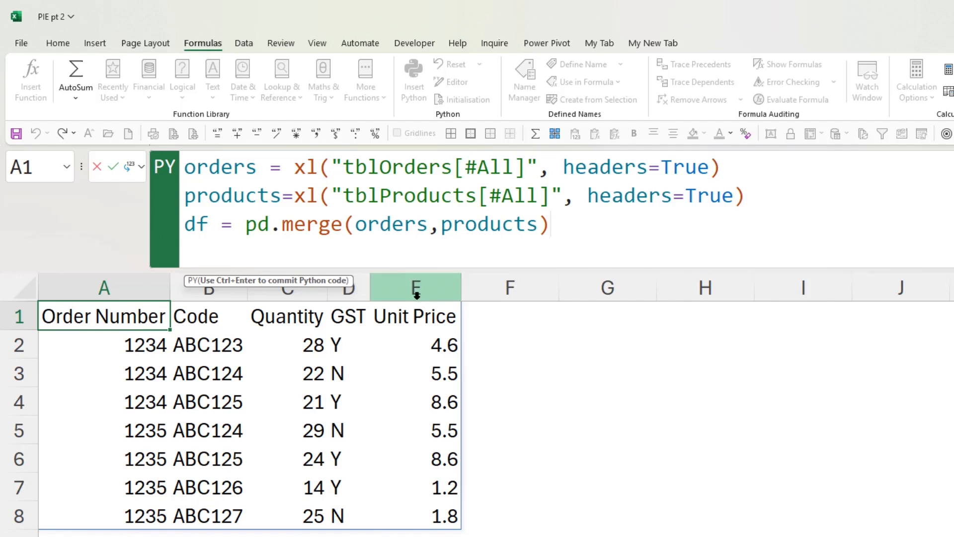
left_click_drag(184, 167, 259, 167)
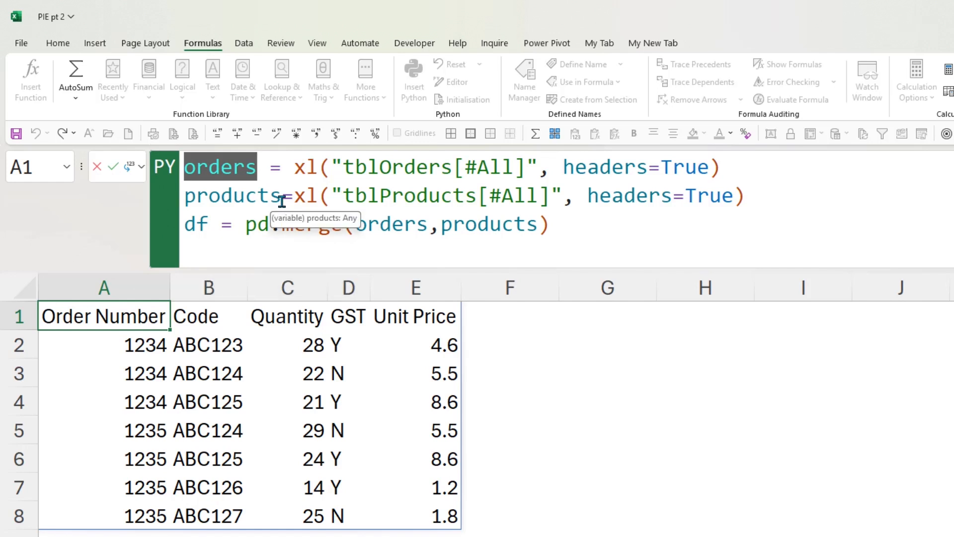
left_click_drag(270, 164, 724, 164)
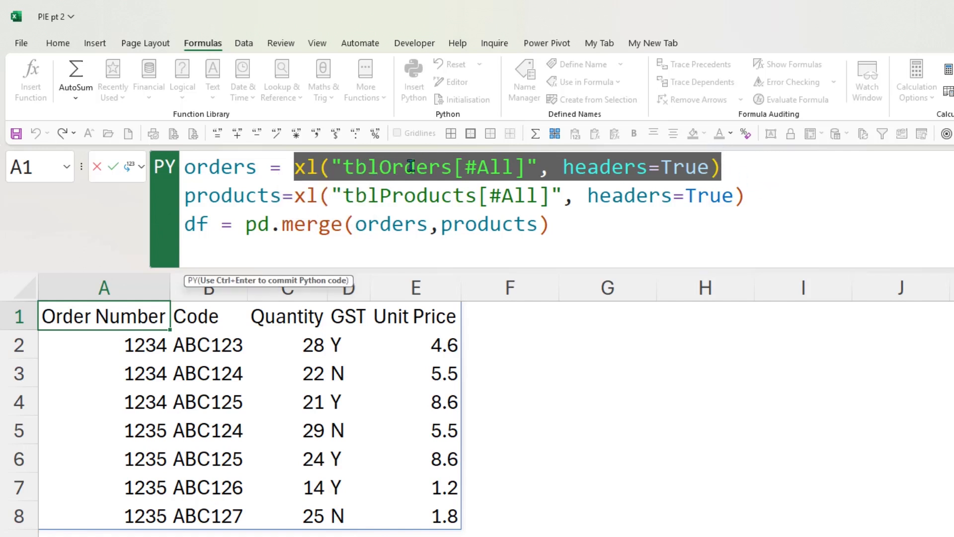
left_click(382, 188)
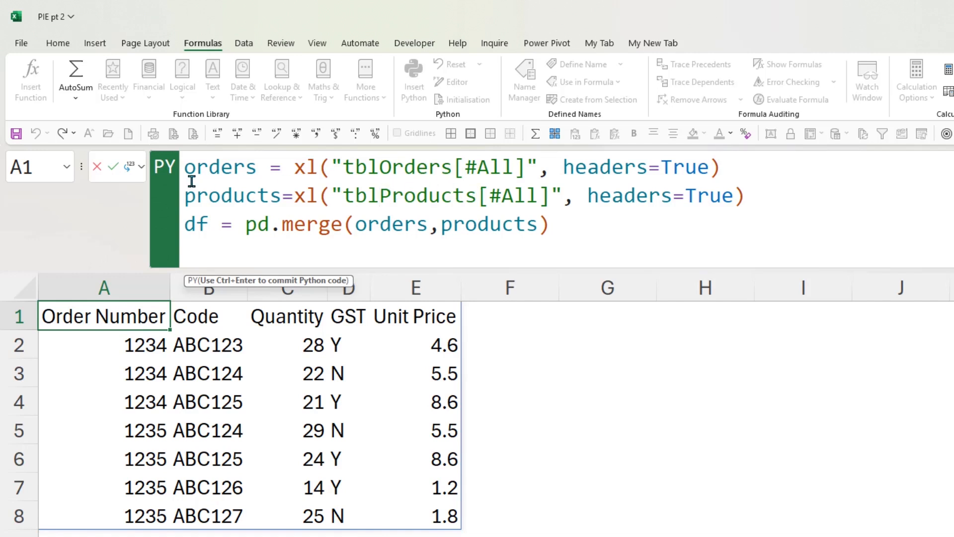
left_click_drag(184, 195, 281, 195)
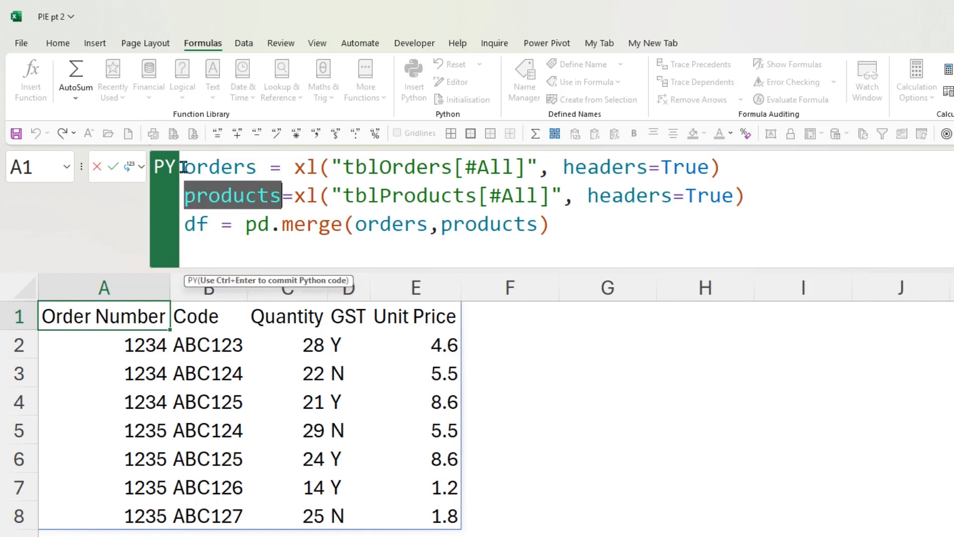
left_click_drag(184, 167, 257, 167)
Examine the pd.merge call and its orders and products arguments in the code, leaving the formula without committing an edit
left_click(244, 224)
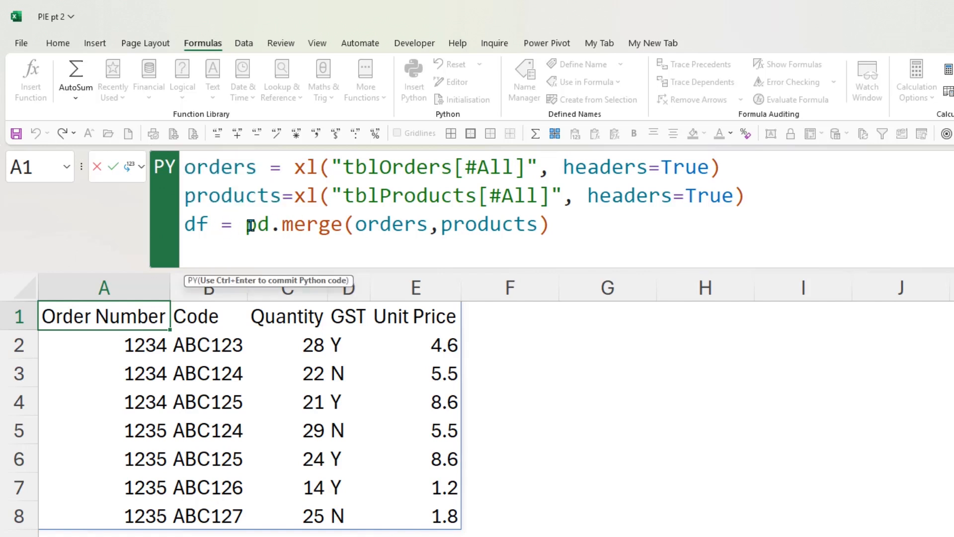
left_click_drag(246, 224, 266, 225)
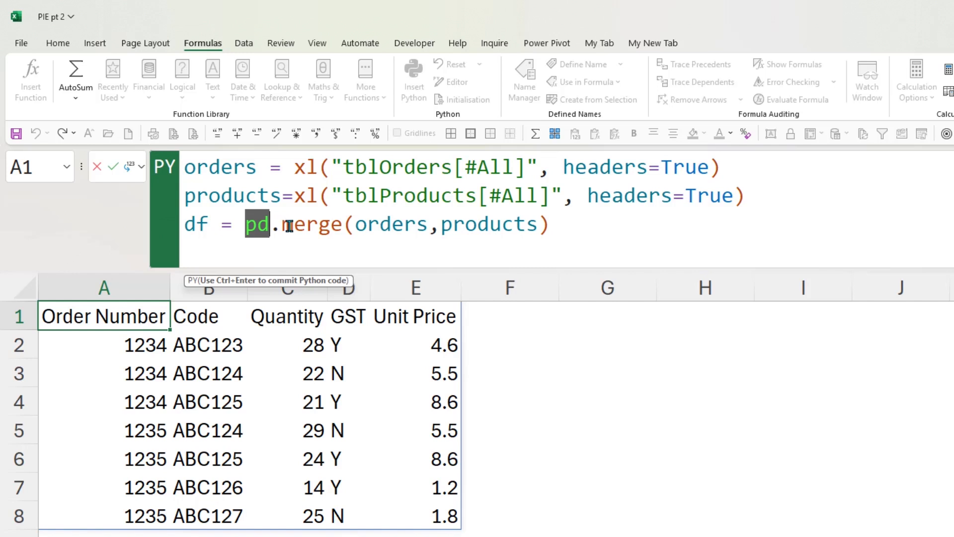
mouse_move(285, 223)
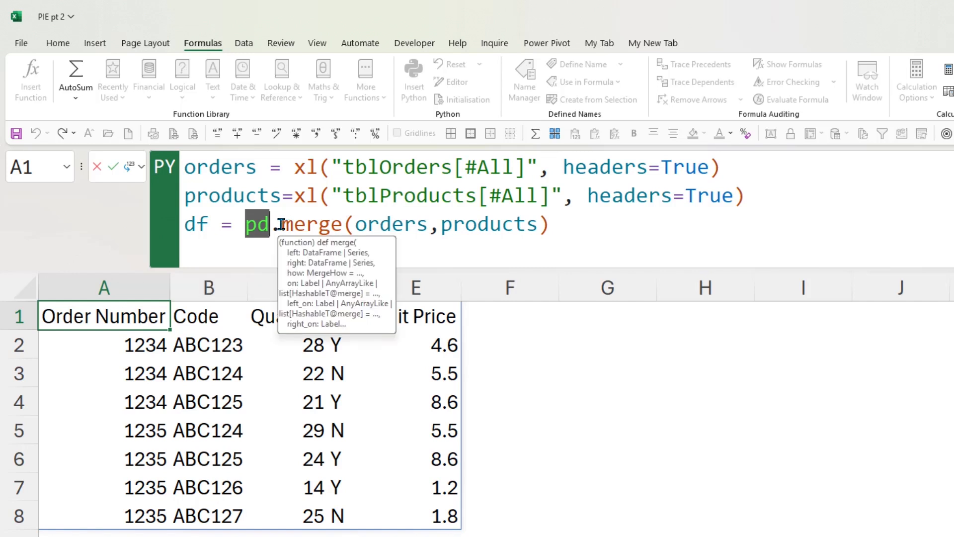
left_click_drag(272, 224, 540, 224)
left_click(344, 222)
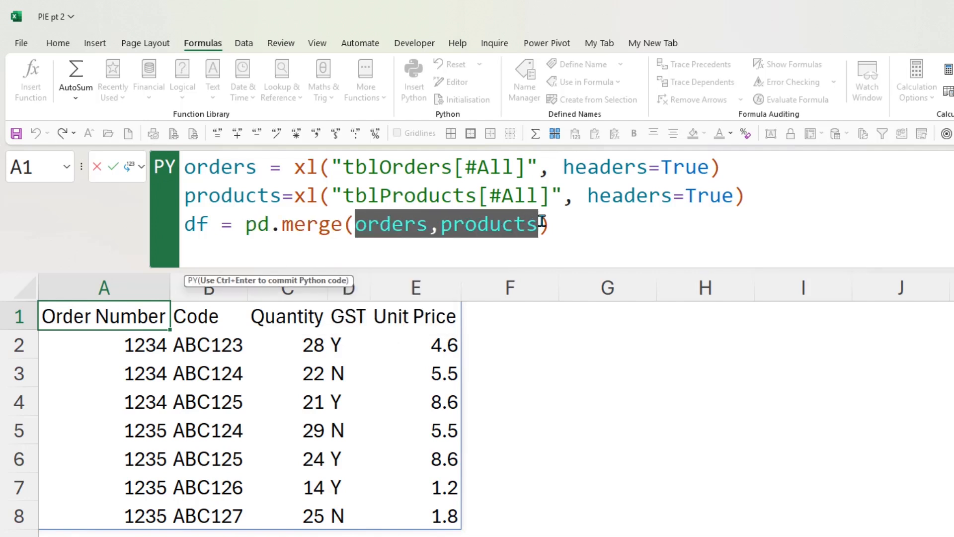
left_click(569, 223)
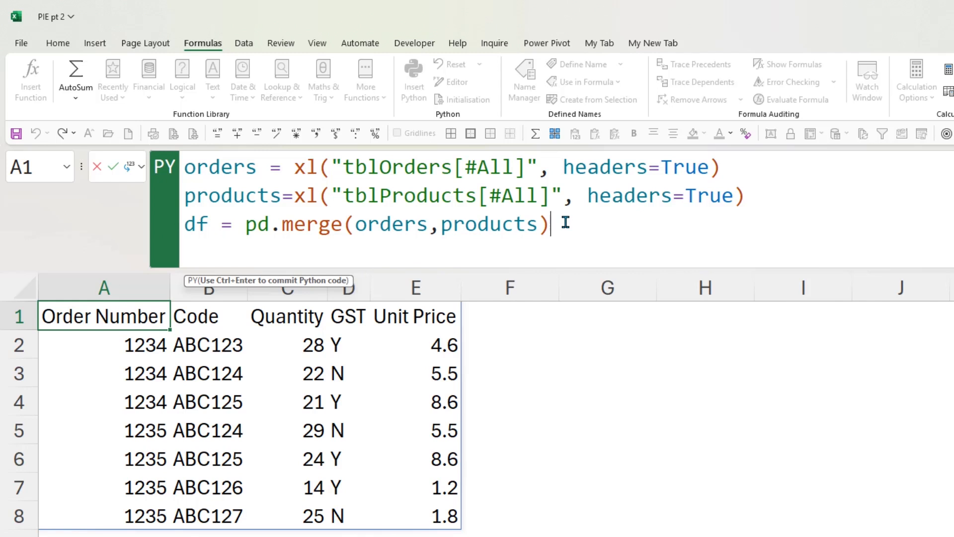
left_click(98, 166)
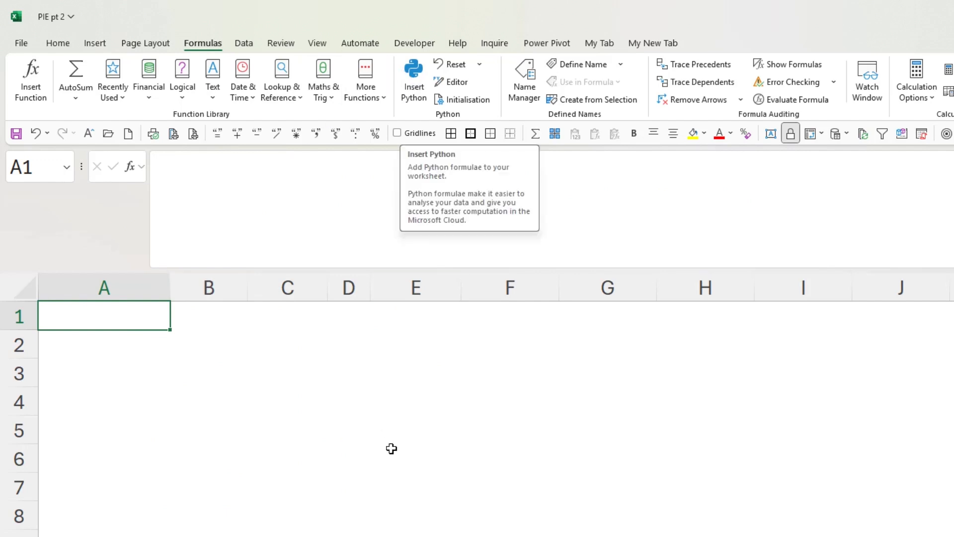
type("=py")
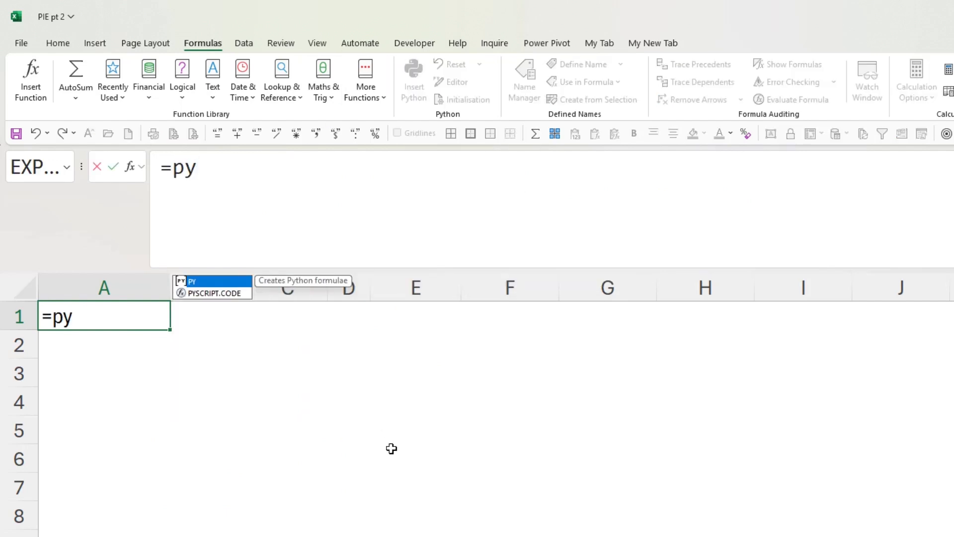
key("Tab")
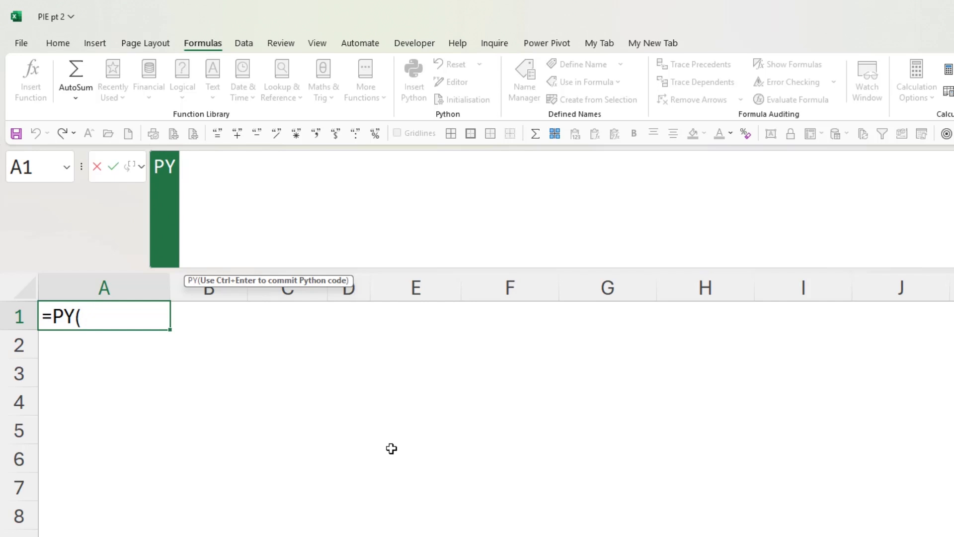
key("Escape")
Start a Python formula in A1 of df 1 and assign the whole tblOrders table, headers included, from the Tables sheet to orders
type("=")
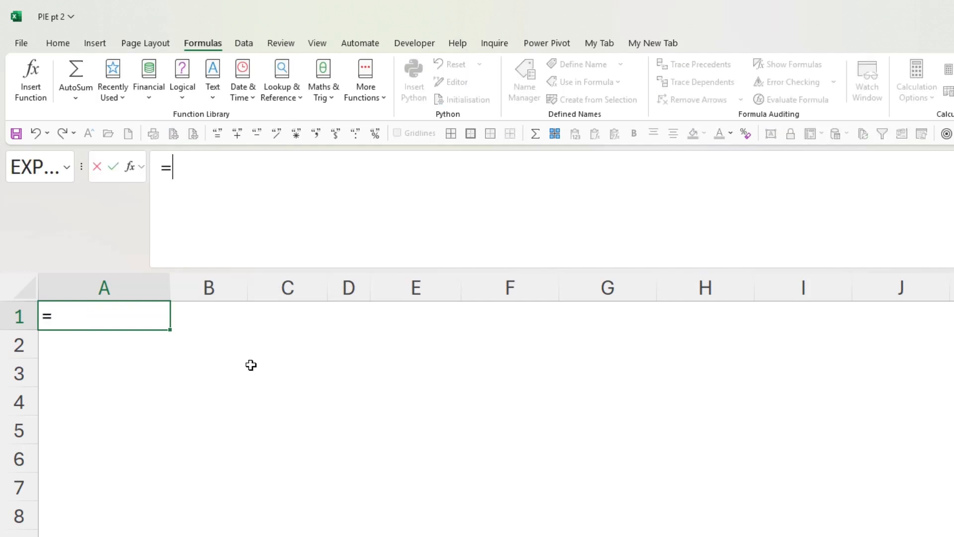
type("py")
key("Tab")
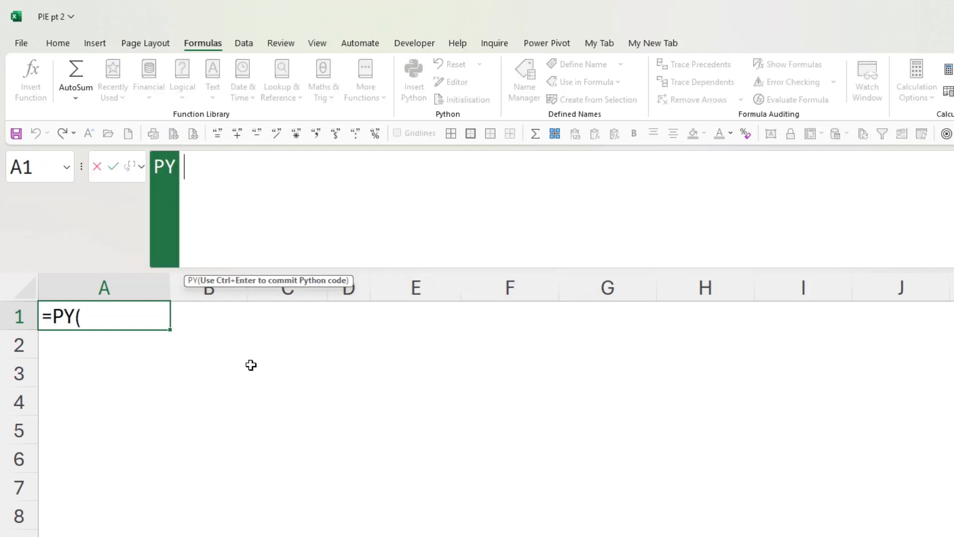
type("orders")
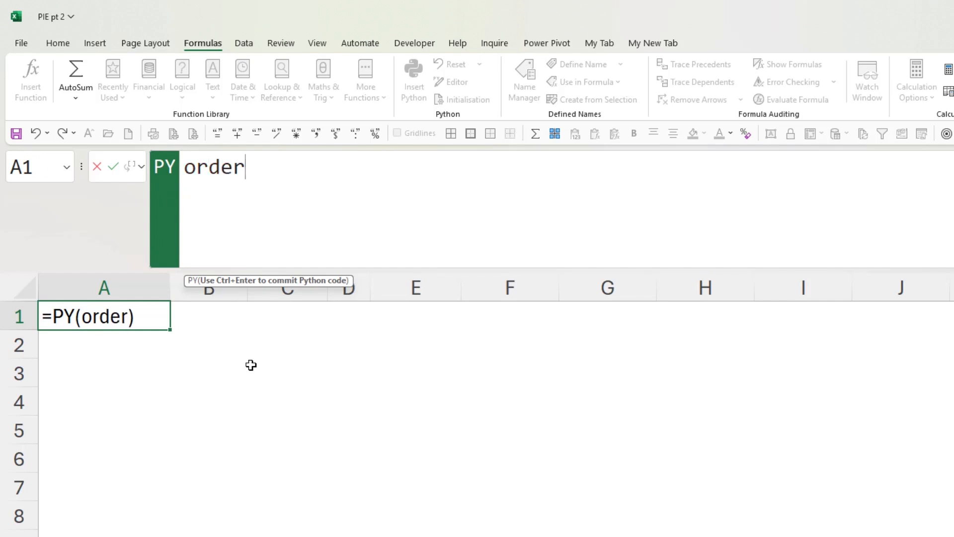
type("=")
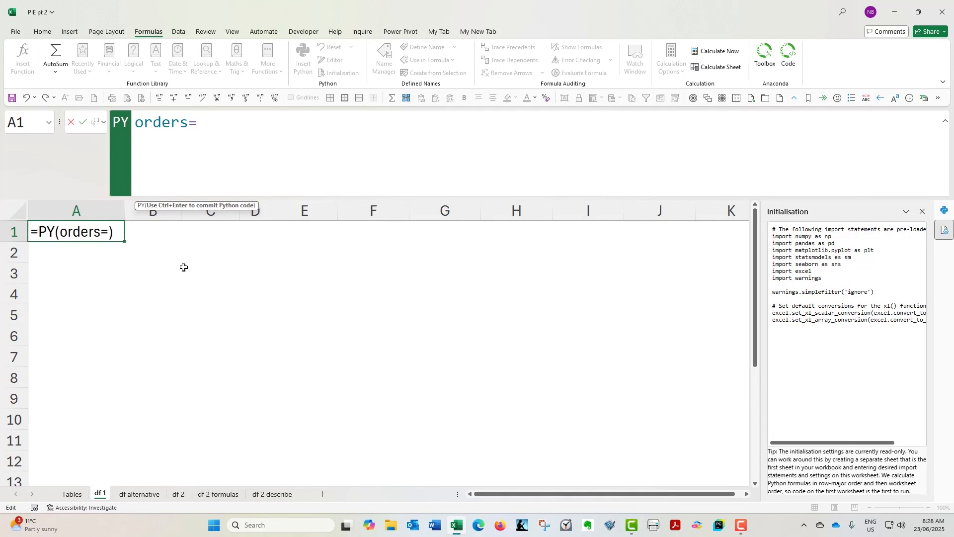
left_click(71, 494)
left_click_drag(95, 243, 207, 381)
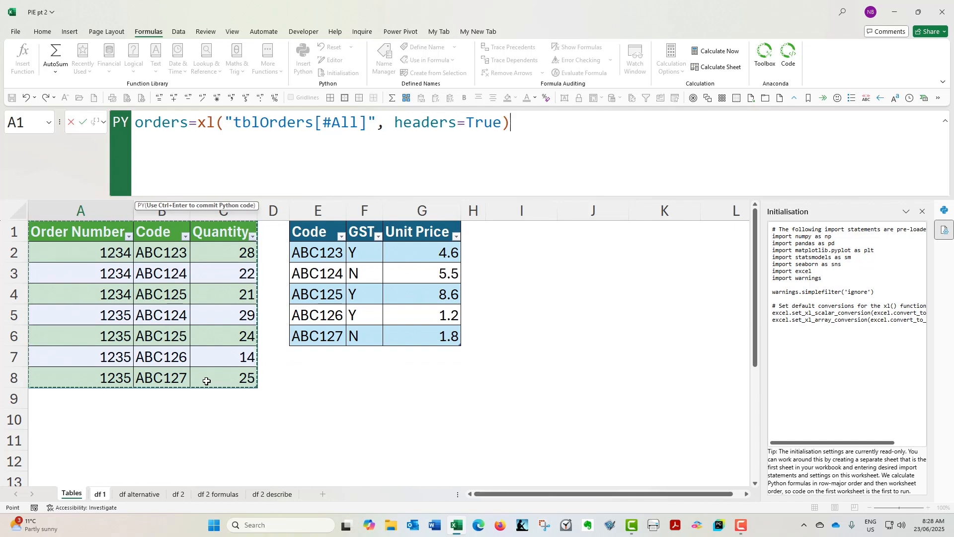
Add a second code line assigning the whole tblProducts table, headers included, to the variable products
key("Return")
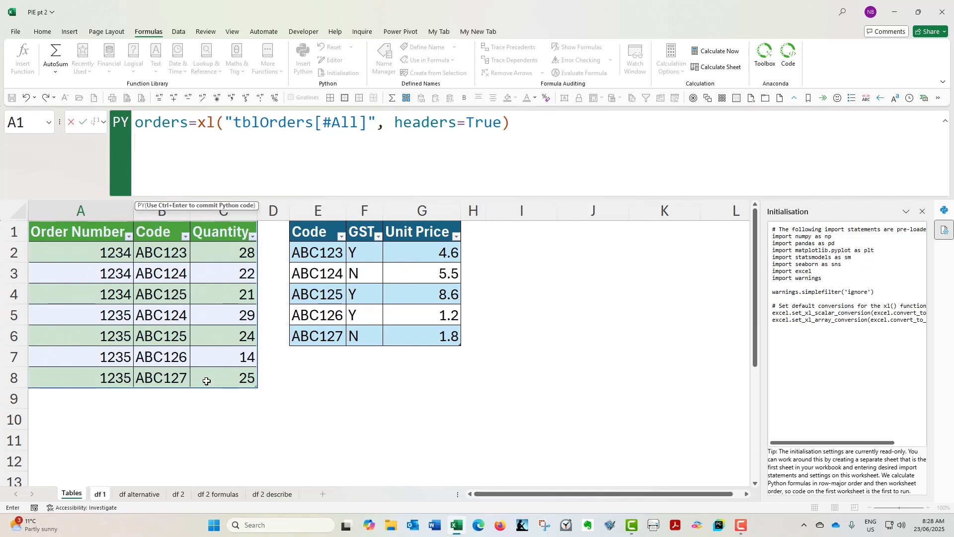
type("pro")
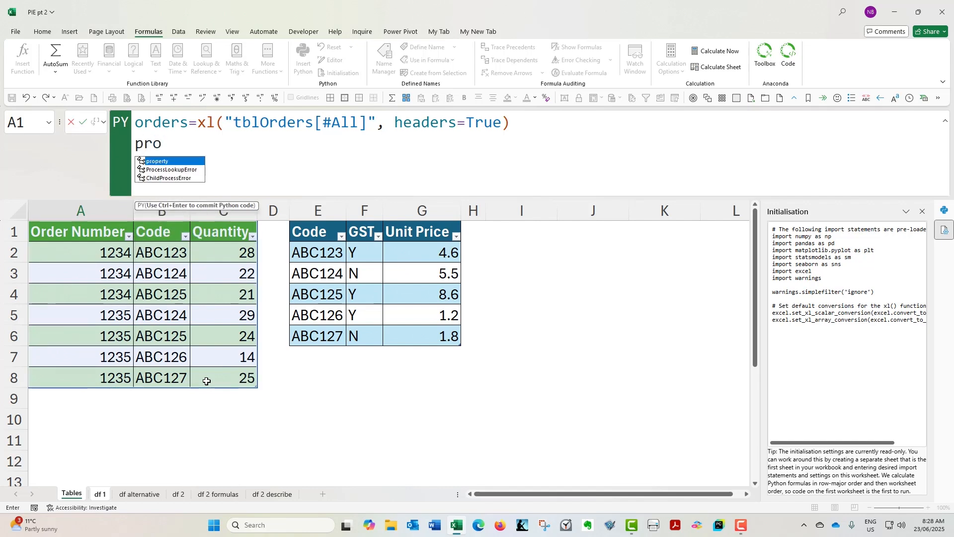
type("ducts")
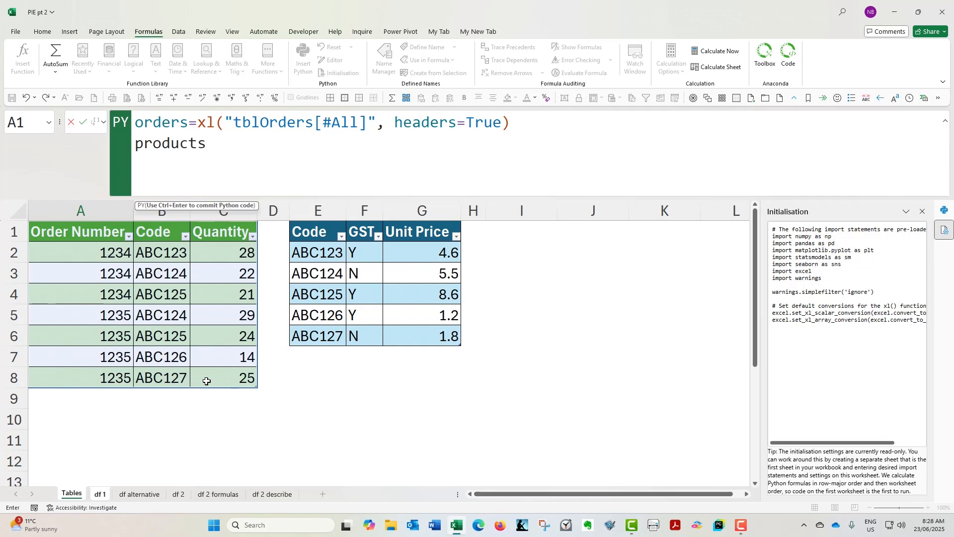
type("=")
left_click_drag(320, 234, 399, 334)
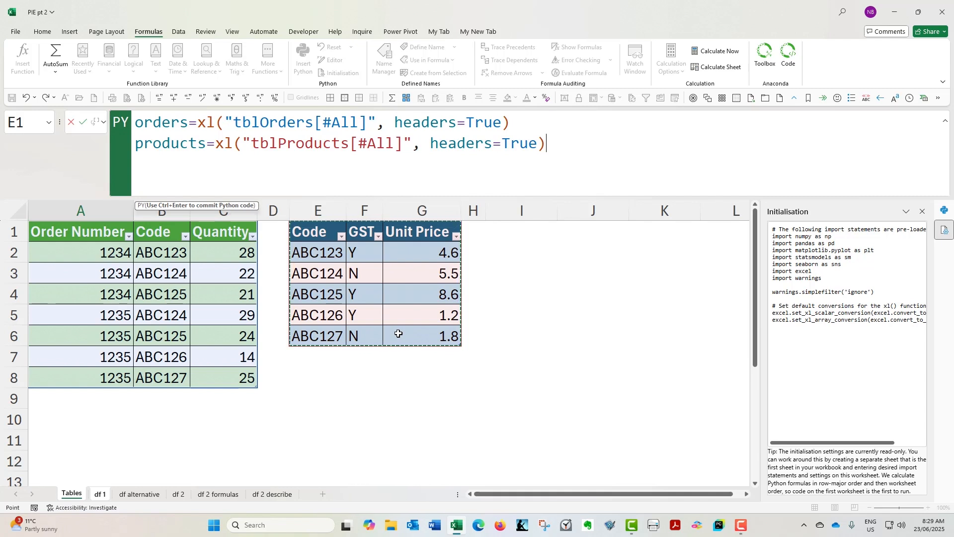
Add a third line df=pd.merge(orders,products) and commit the Python code in A1
key("Return")
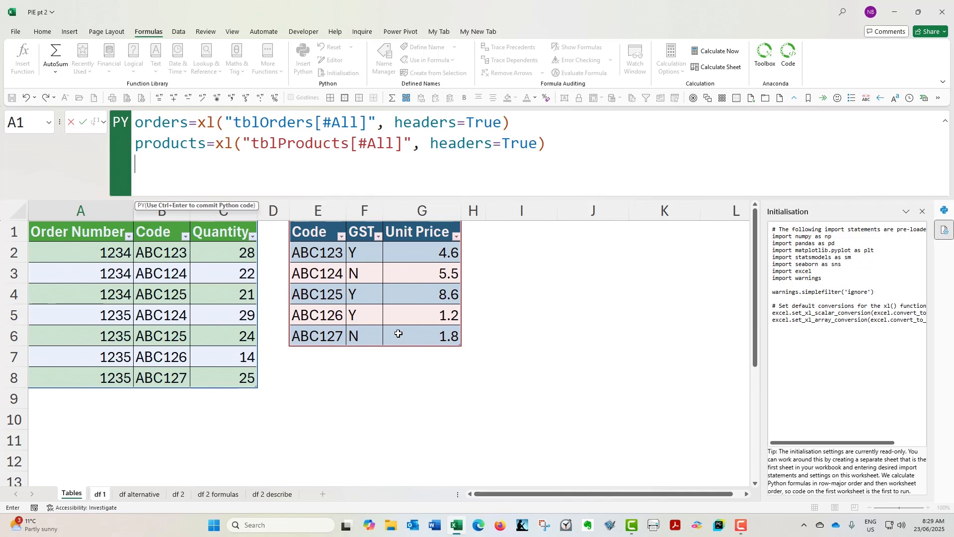
type("df")
type("=pd")
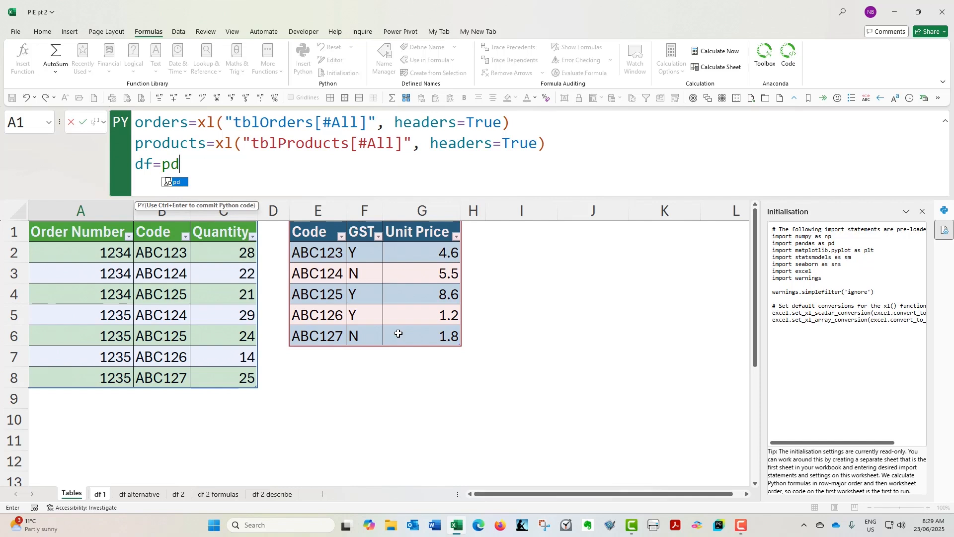
type(".me")
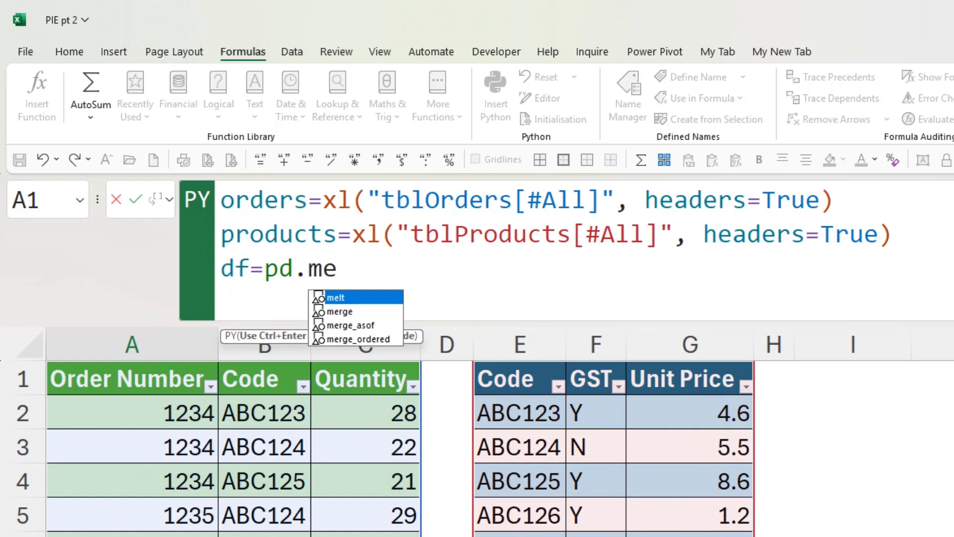
key("Down")
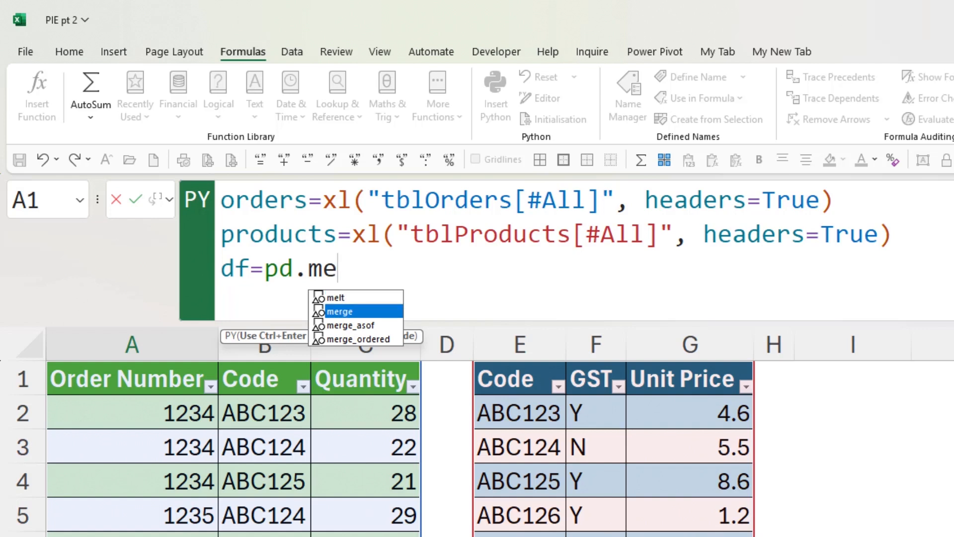
key("Tab")
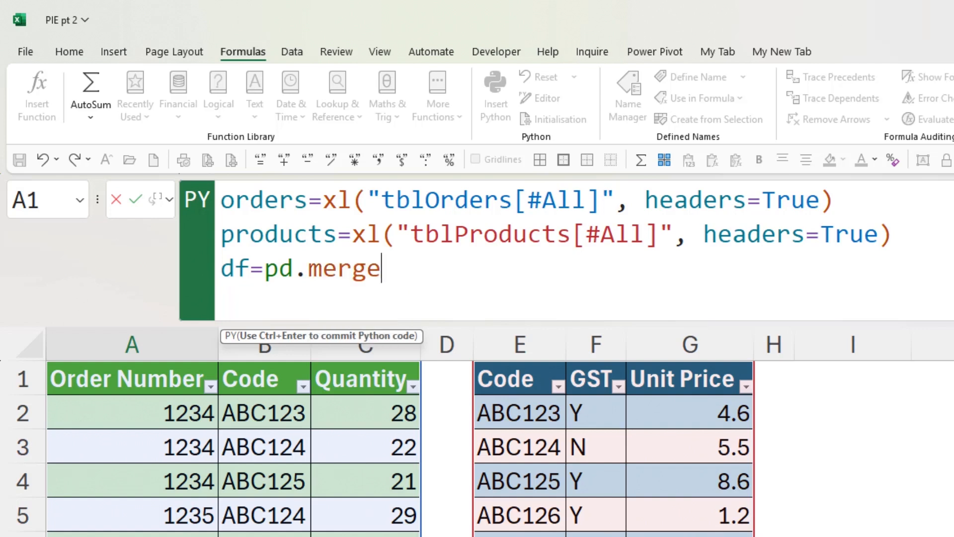
type("(o")
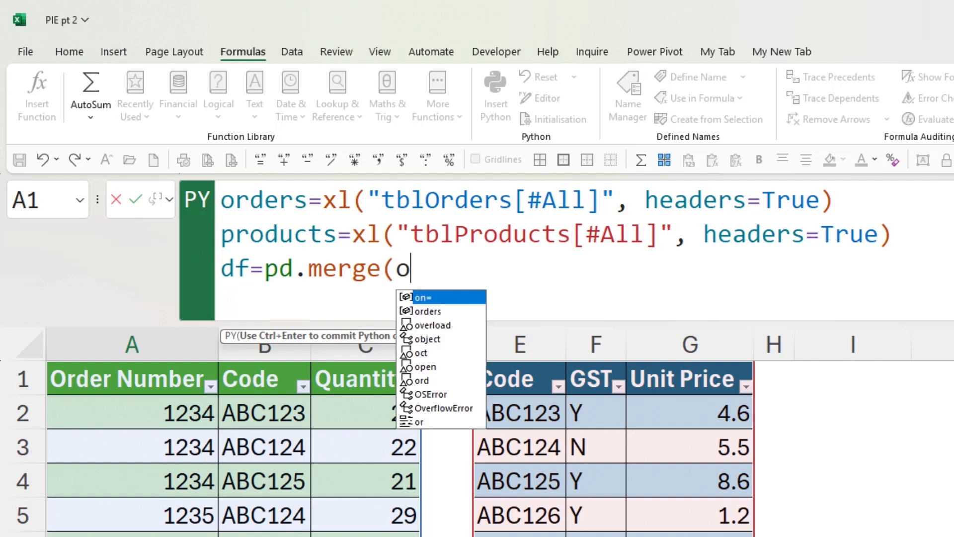
type("r")
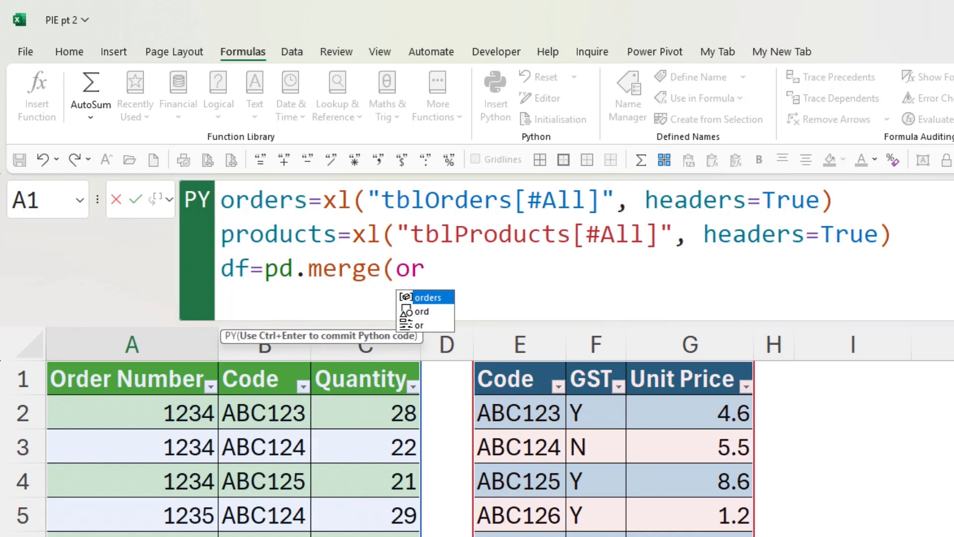
key("Tab")
type(",pro")
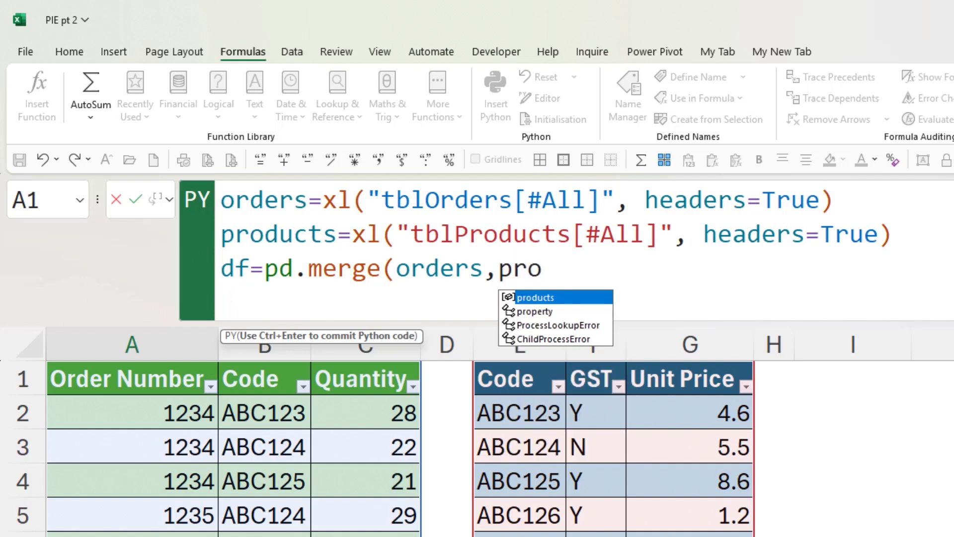
key("Tab")
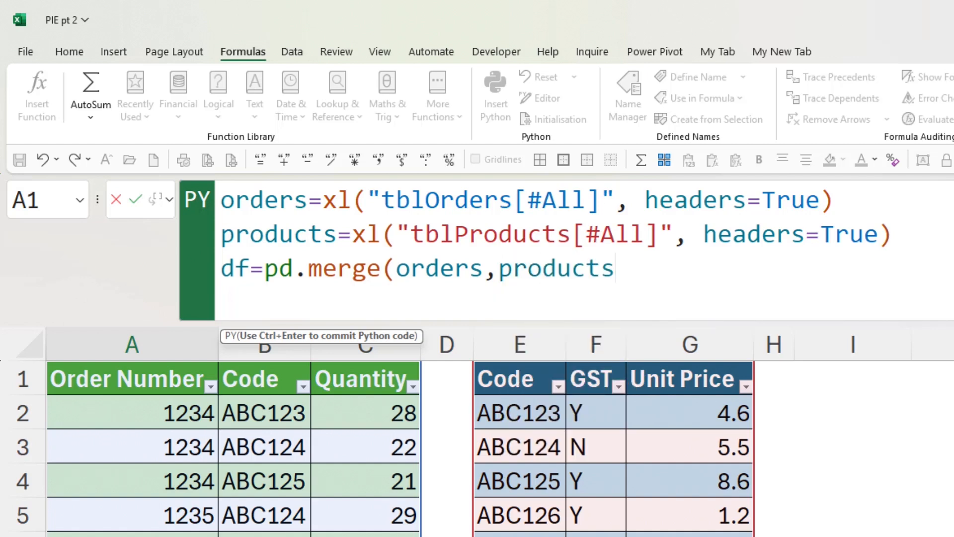
type(")")
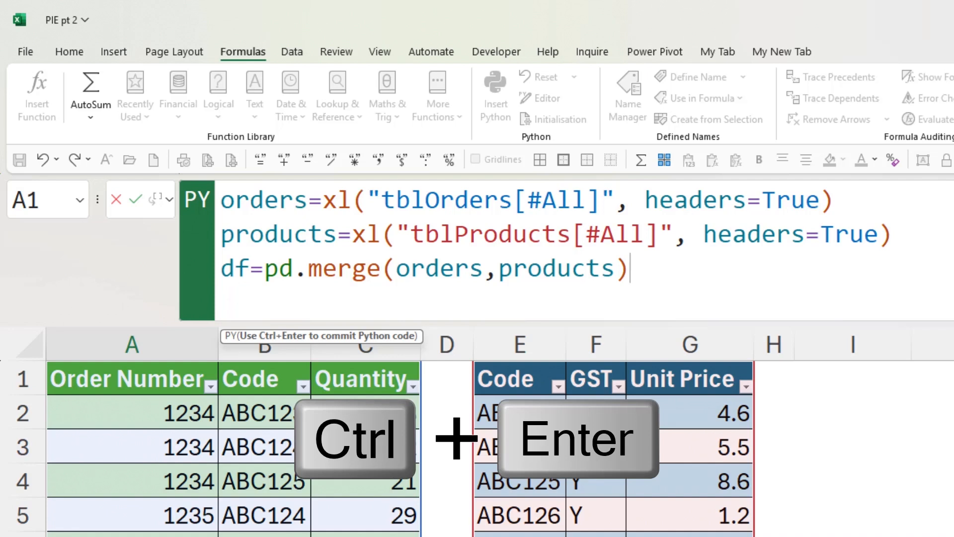
key("ctrl+Return")
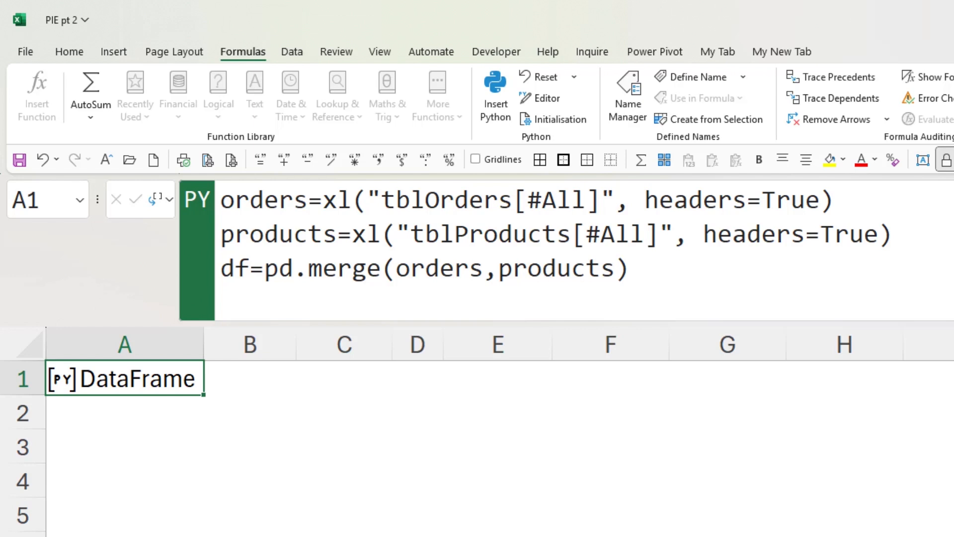
Check the source tables on the Tables sheet, and set the Python output of A1 on df 1 to Excel Value
left_click(173, 203)
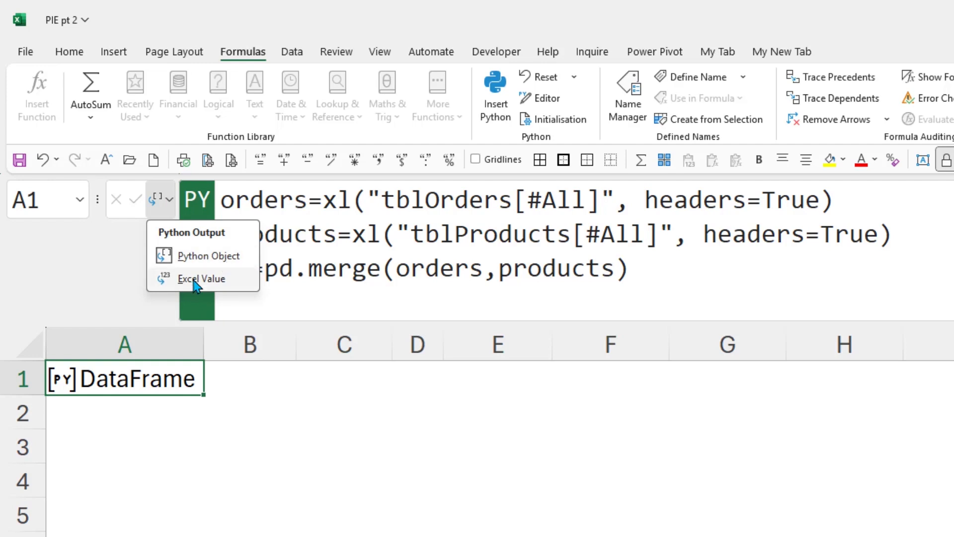
left_click(169, 202)
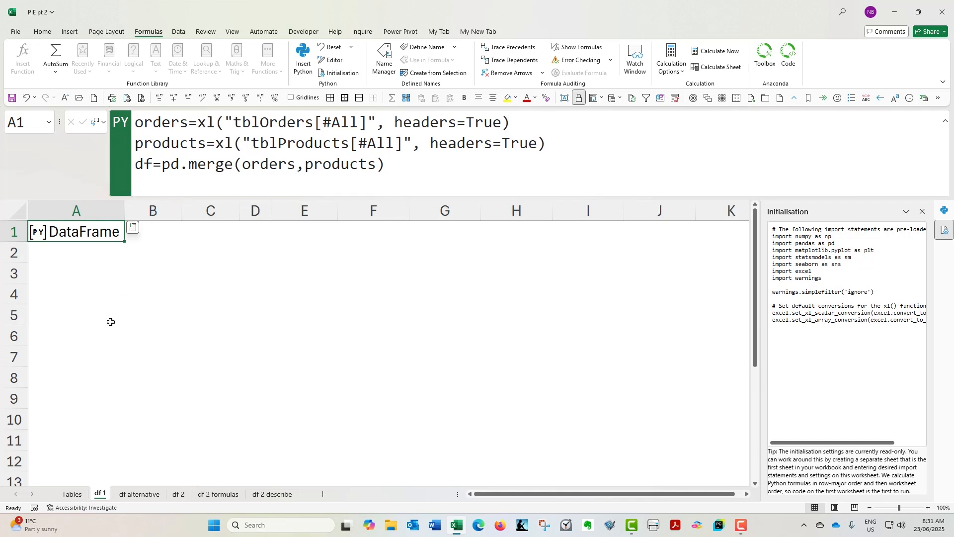
left_click(72, 494)
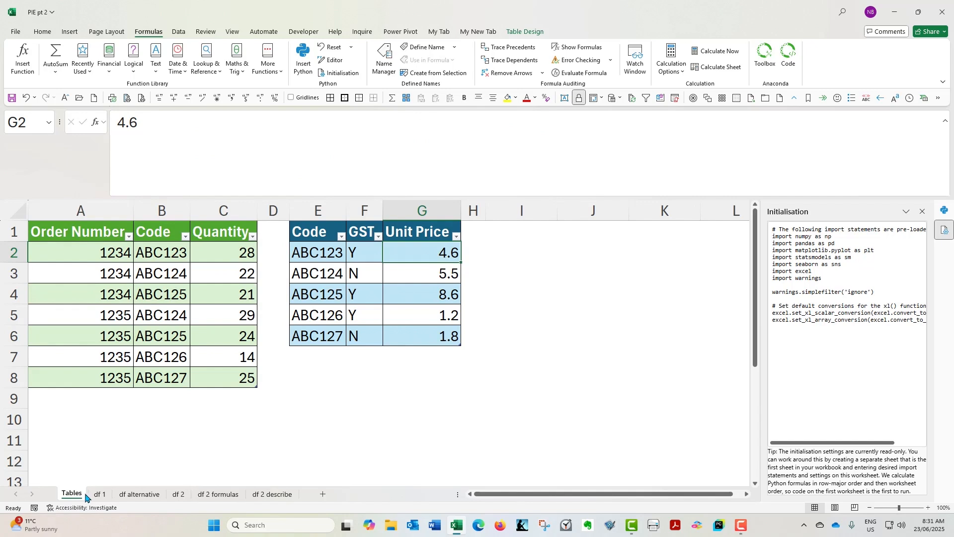
left_click(100, 495)
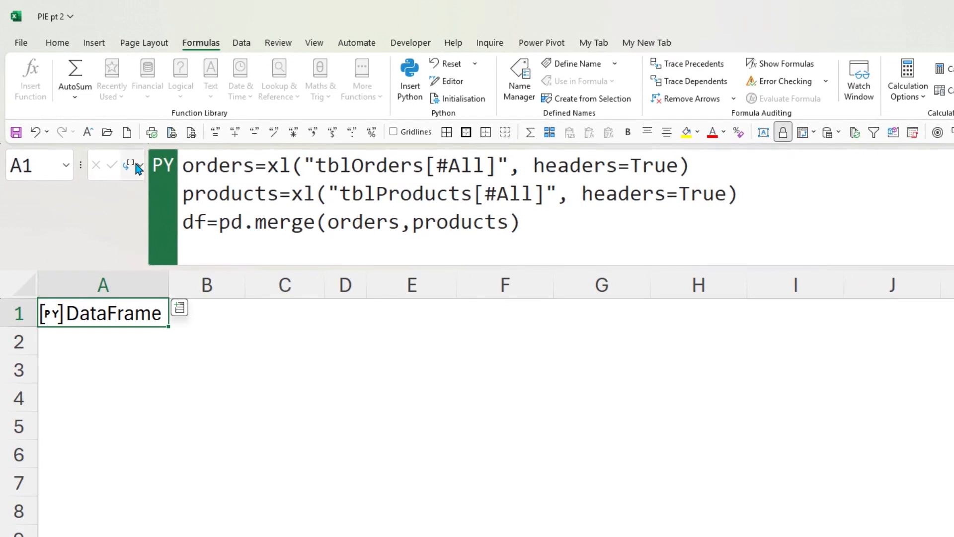
left_click(103, 124)
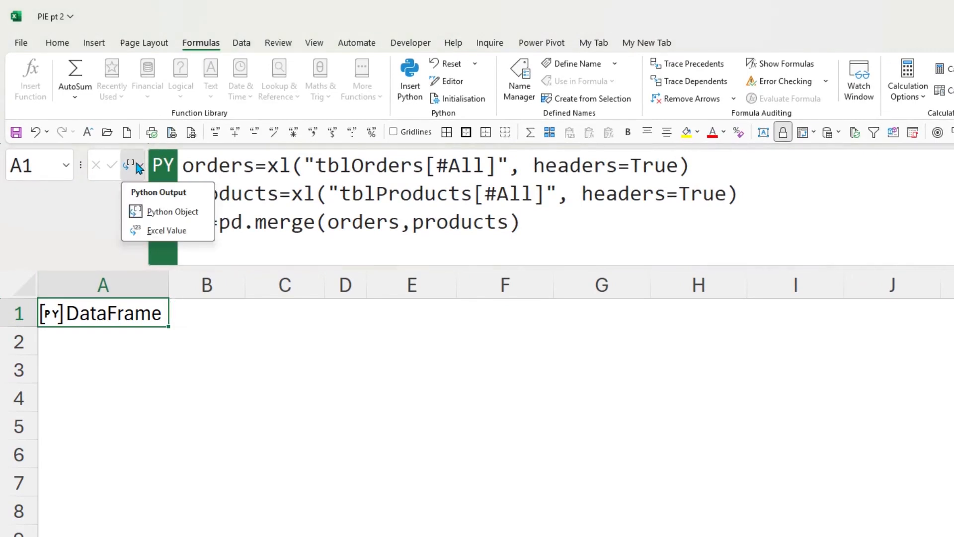
left_click(166, 231)
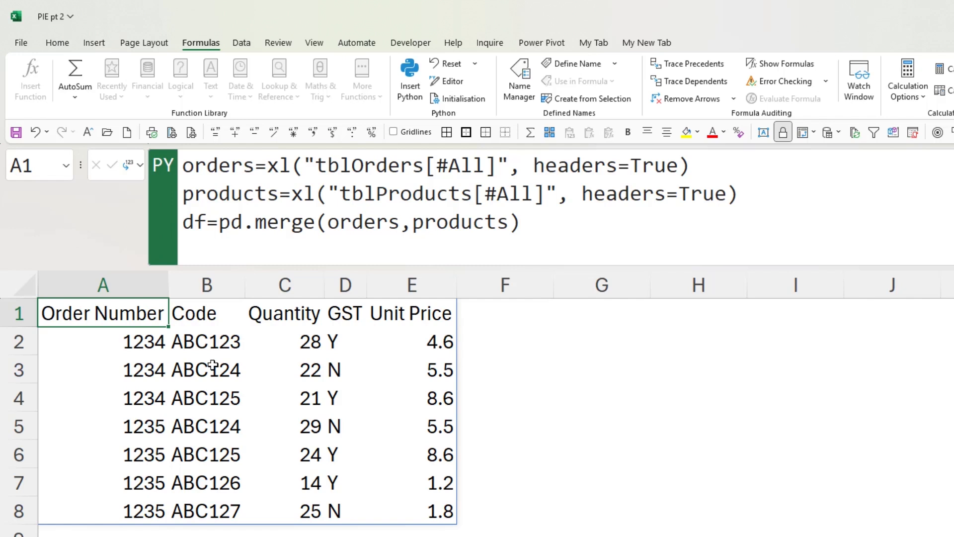
Examine the pd.merge call and its orders argument in A1 of df 1, leaving the code unedited
key("alt+Tab")
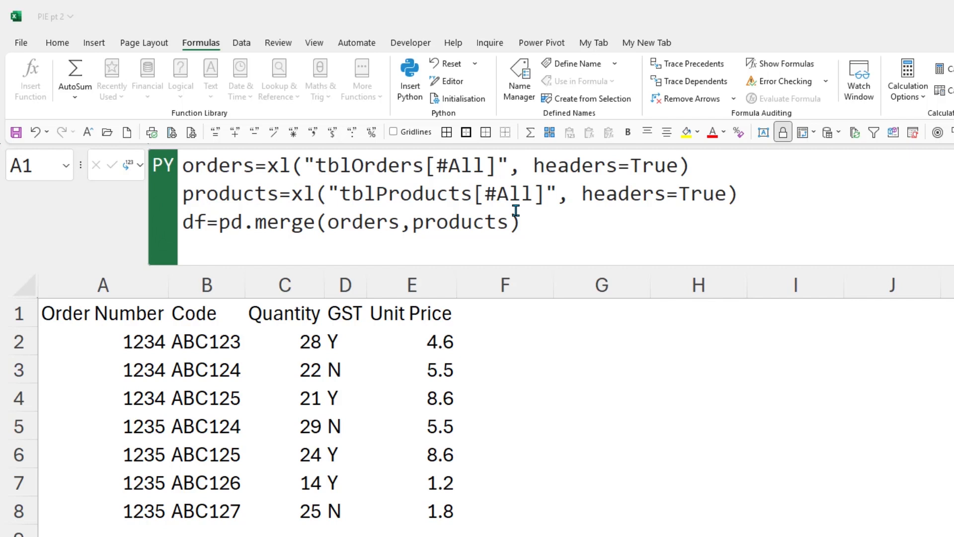
left_click(635, 162)
left_click(233, 229)
left_click_drag(221, 223, 316, 222)
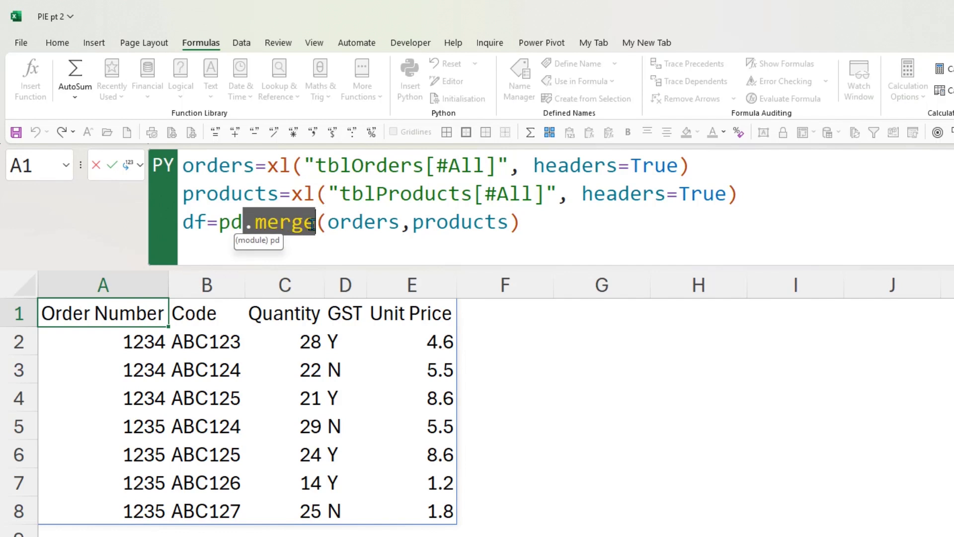
left_click_drag(545, 219, 221, 222)
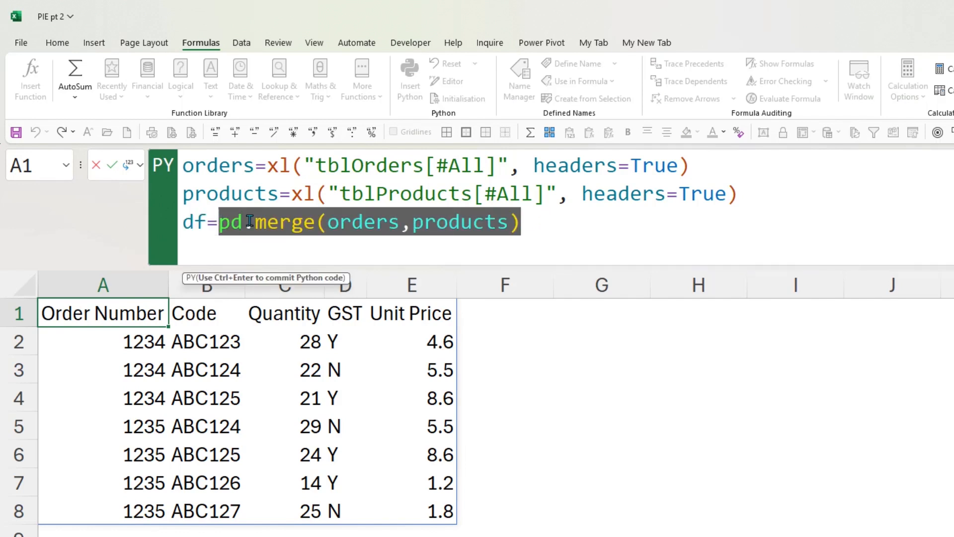
left_click_drag(328, 222, 400, 222)
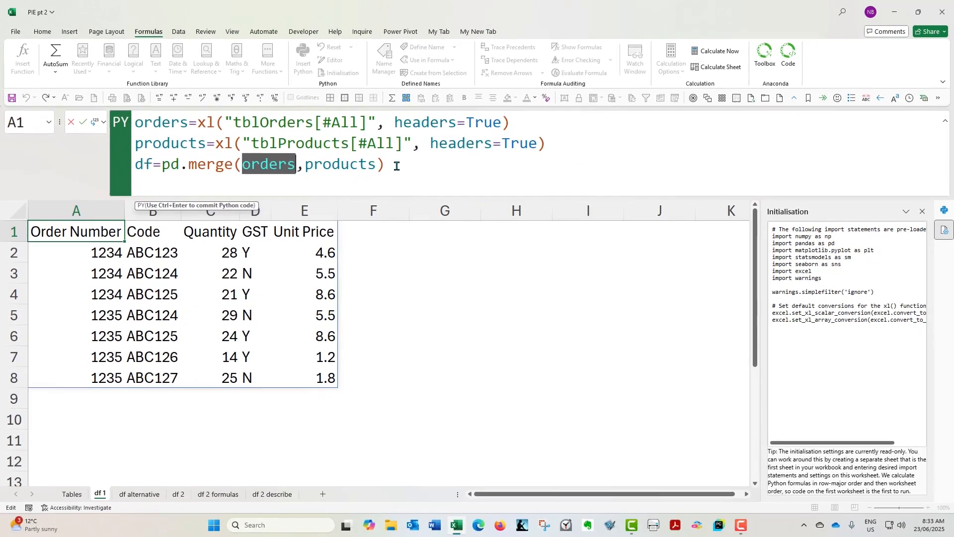
key("Escape")
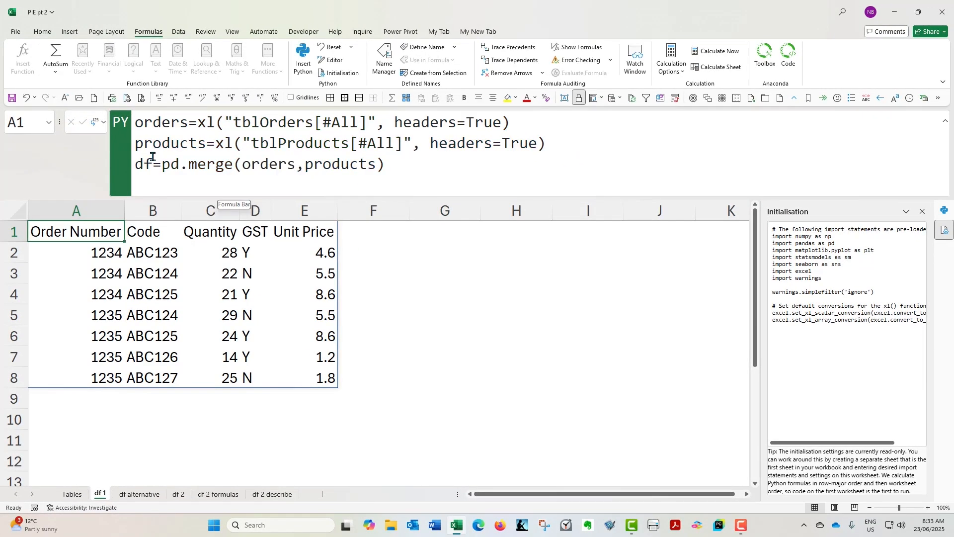
Examine the alternative line df = orders.merge(products) in A1 of the df alternative sheet, leaving the code as it is
left_click(140, 494)
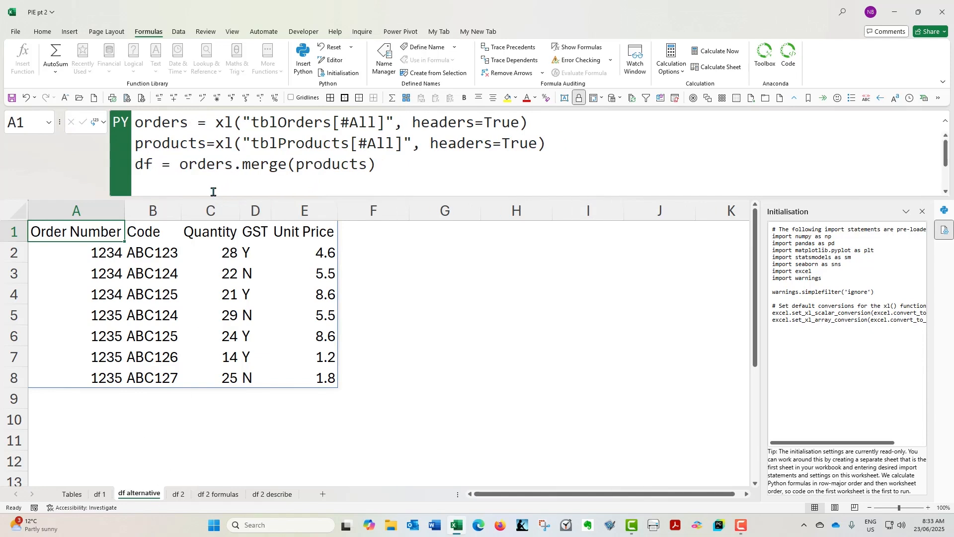
left_click_drag(180, 165, 234, 165)
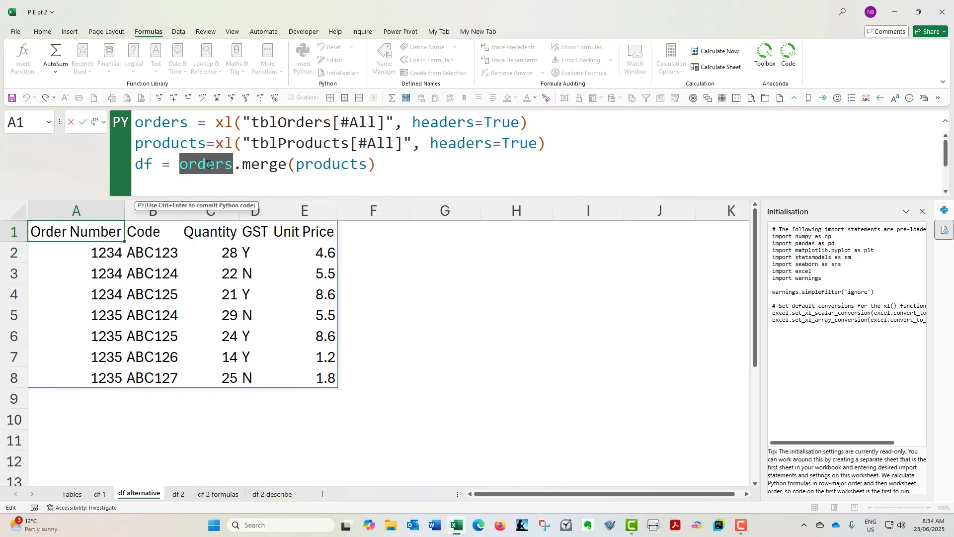
left_click_drag(233, 165, 289, 166)
left_click_drag(378, 165, 237, 162)
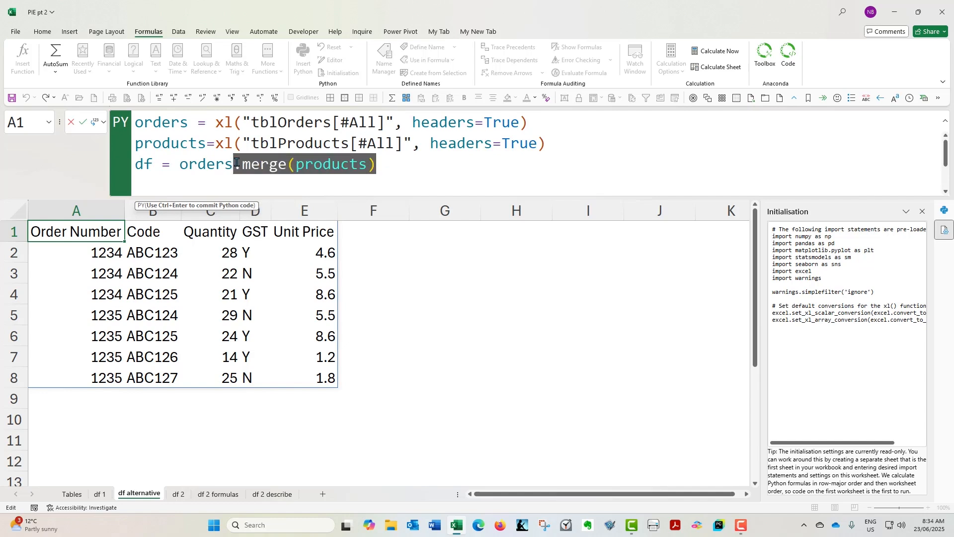
left_click_drag(178, 164, 239, 163)
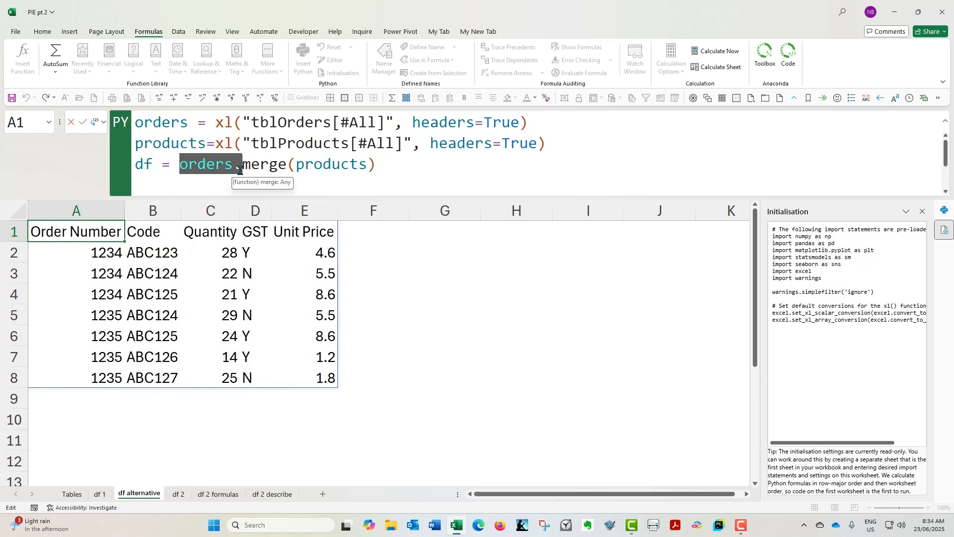
left_click_drag(242, 164, 379, 164)
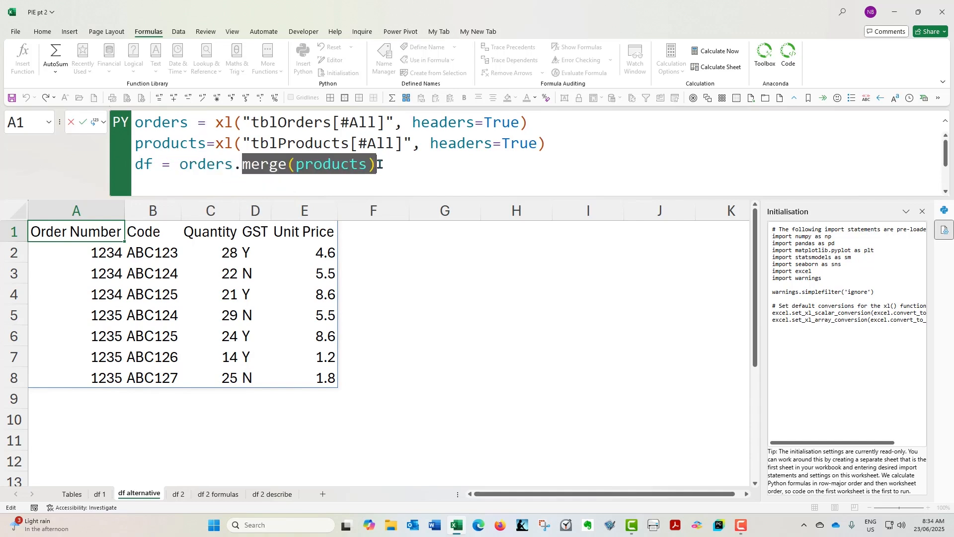
left_click(394, 165)
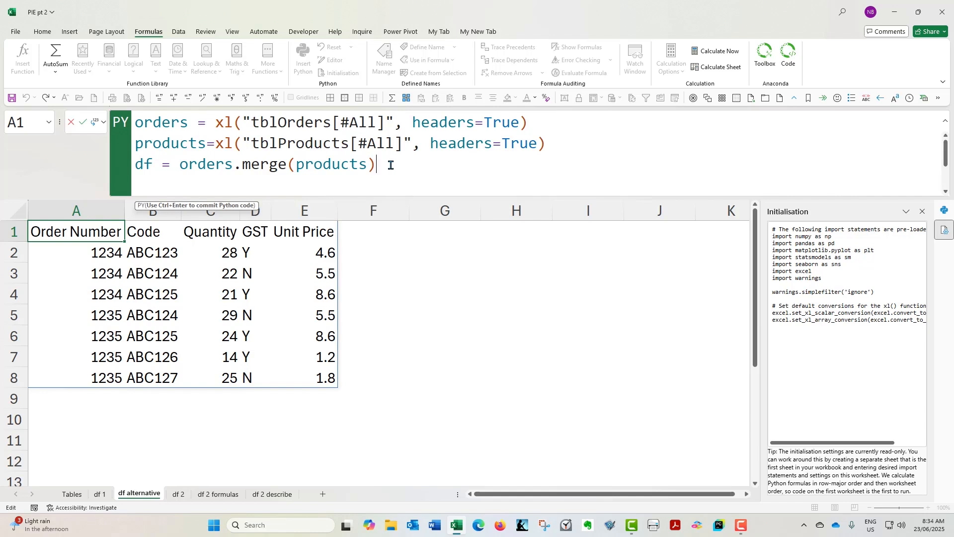
left_click_drag(179, 164, 230, 164)
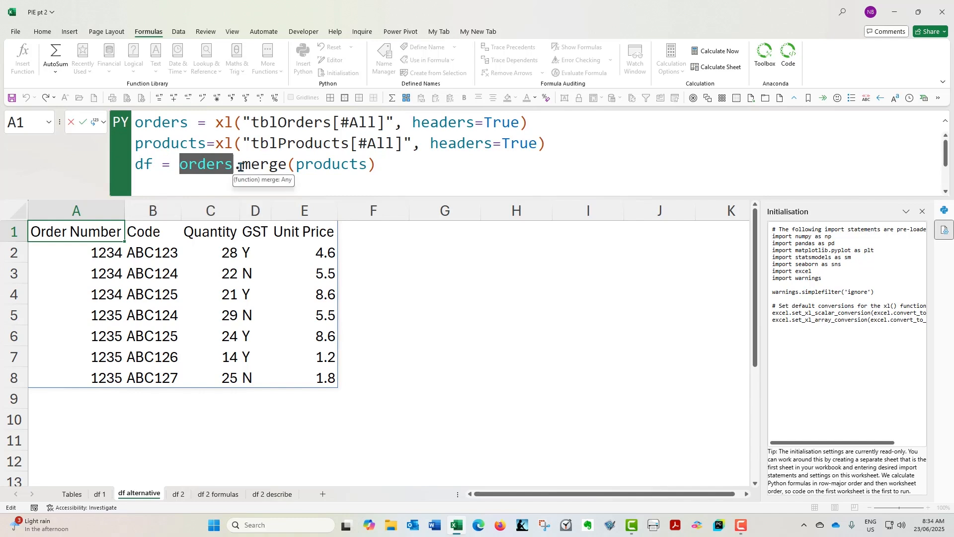
left_click_drag(234, 165, 297, 166)
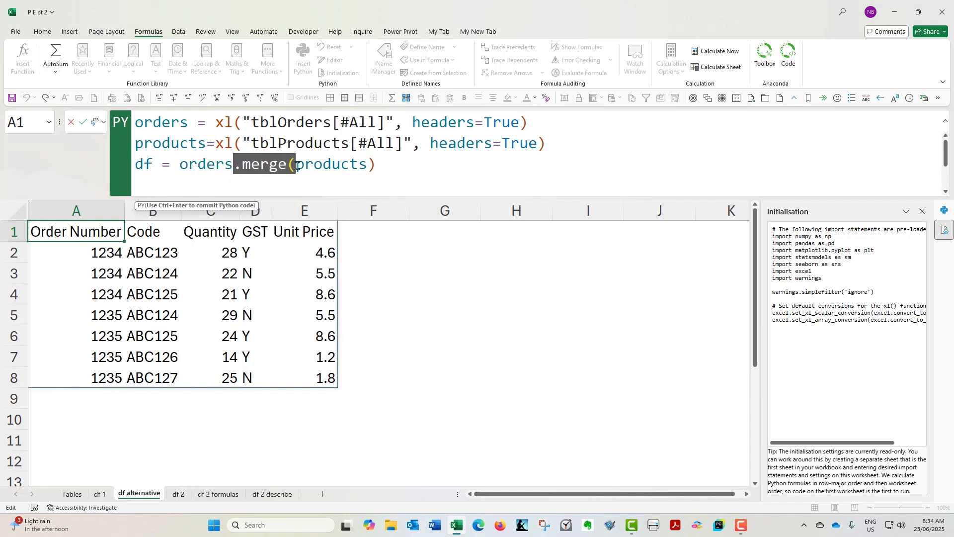
left_click_drag(384, 163, 182, 166)
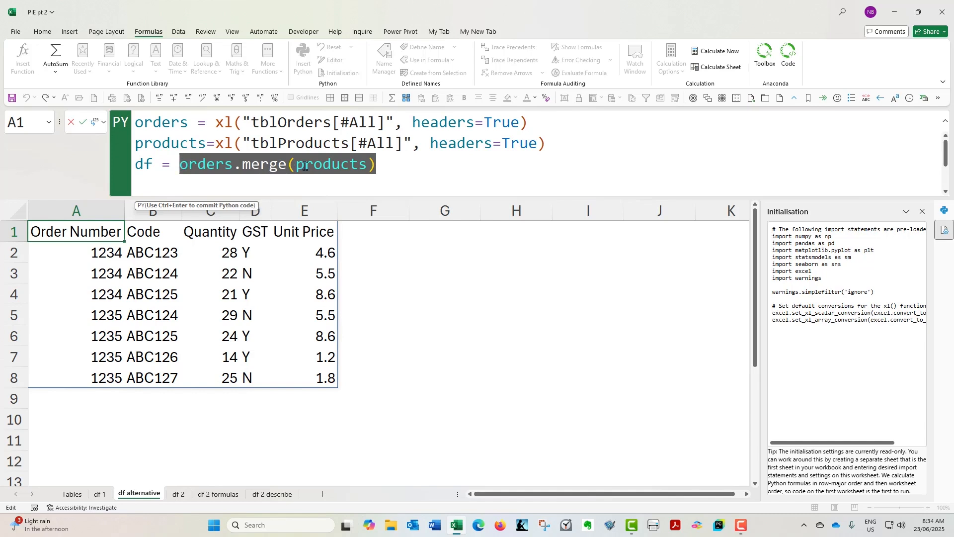
left_click(383, 163)
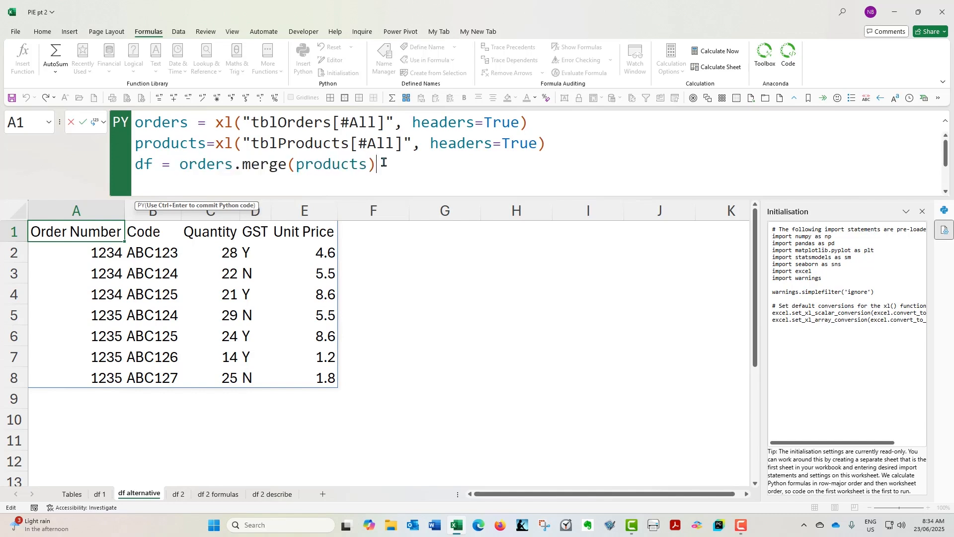
key("ctrl+Return")
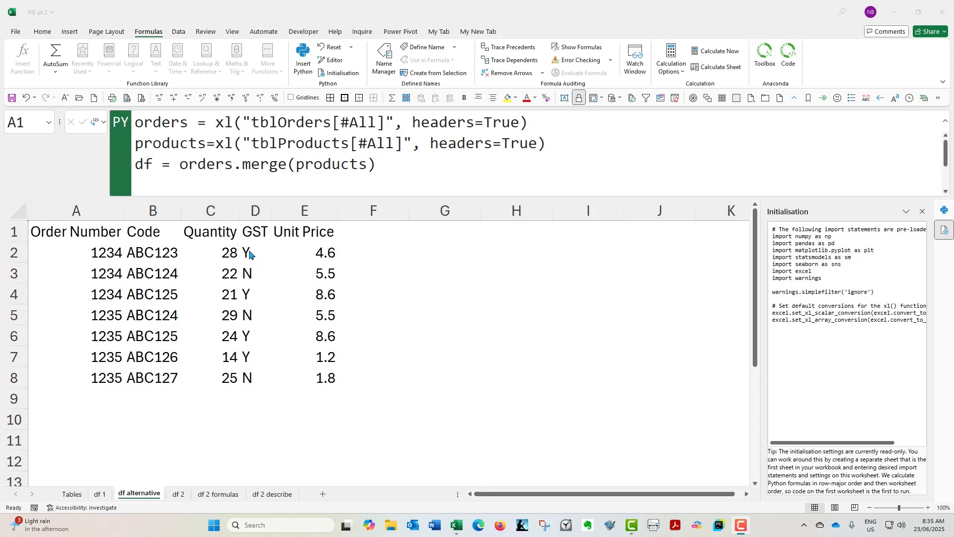
left_click(167, 422)
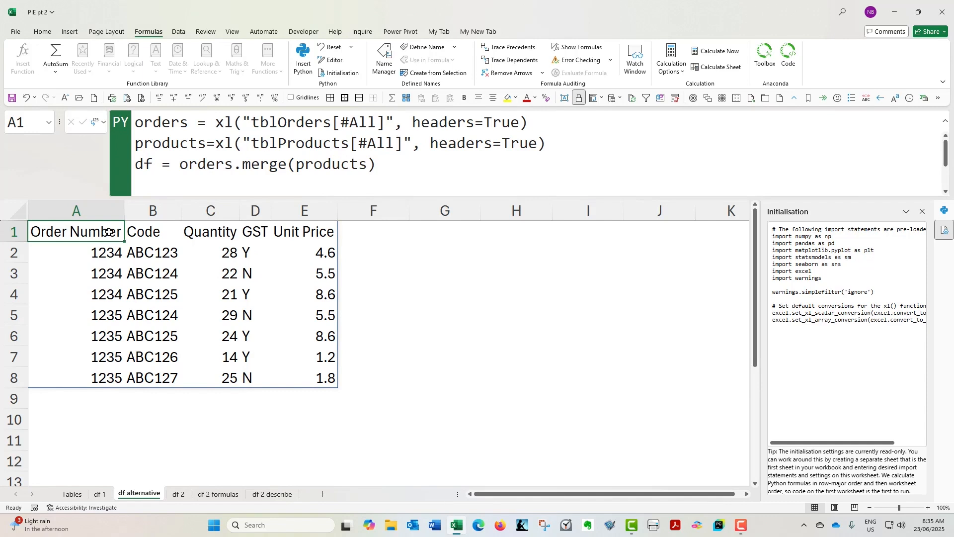
Open the df 2 sheet and review the Python code in A1, including its pd.merge(orders,products) line
left_click(180, 495)
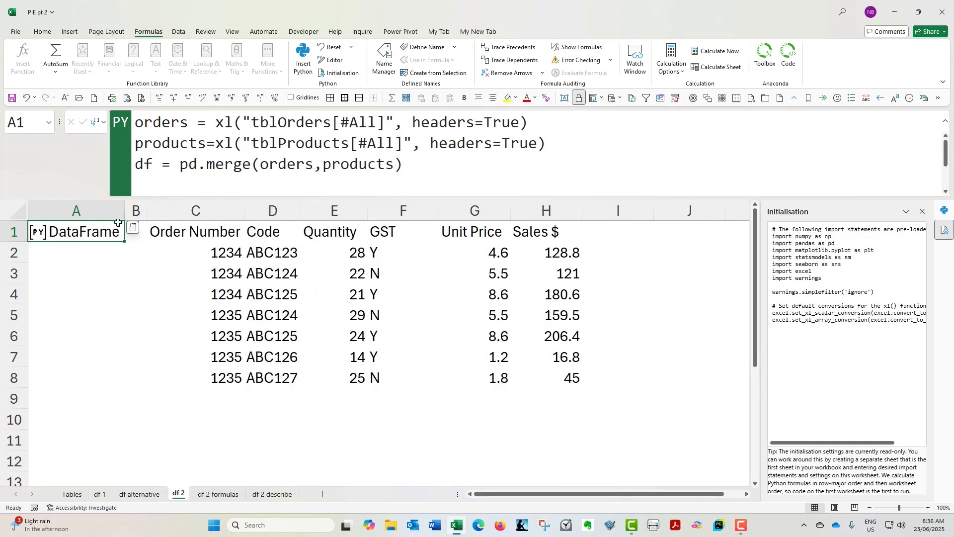
left_click_drag(426, 163, 112, 179)
left_click(83, 122)
Examine the sales line in C1 of df 2, including the df["Quantity"] and df["Unit Price"] column references it multiplies
left_click(213, 232)
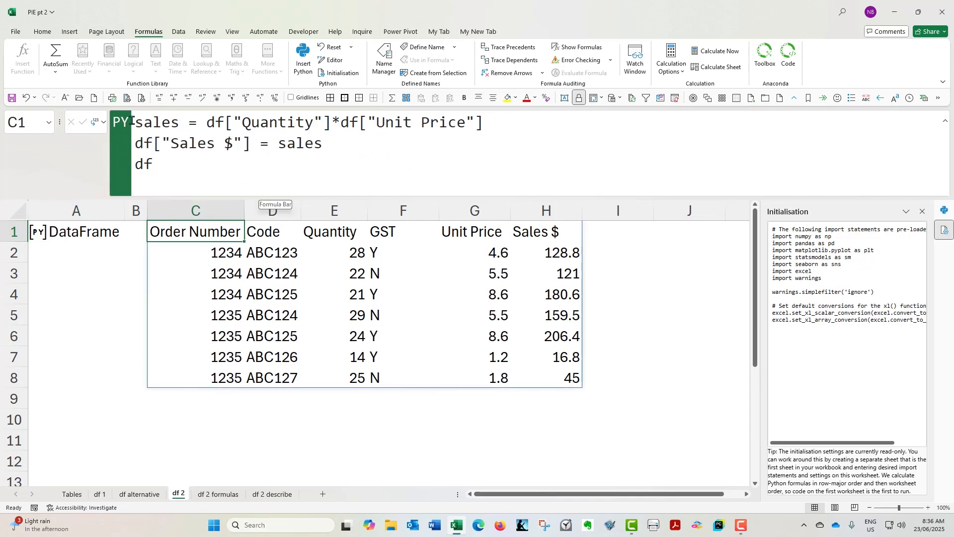
left_click_drag(136, 122, 178, 122)
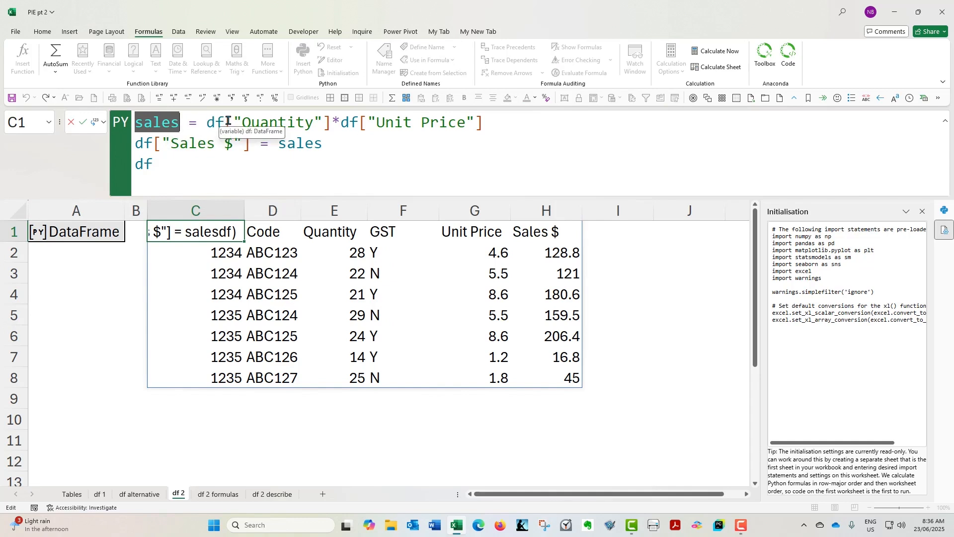
left_click_drag(208, 122, 332, 122)
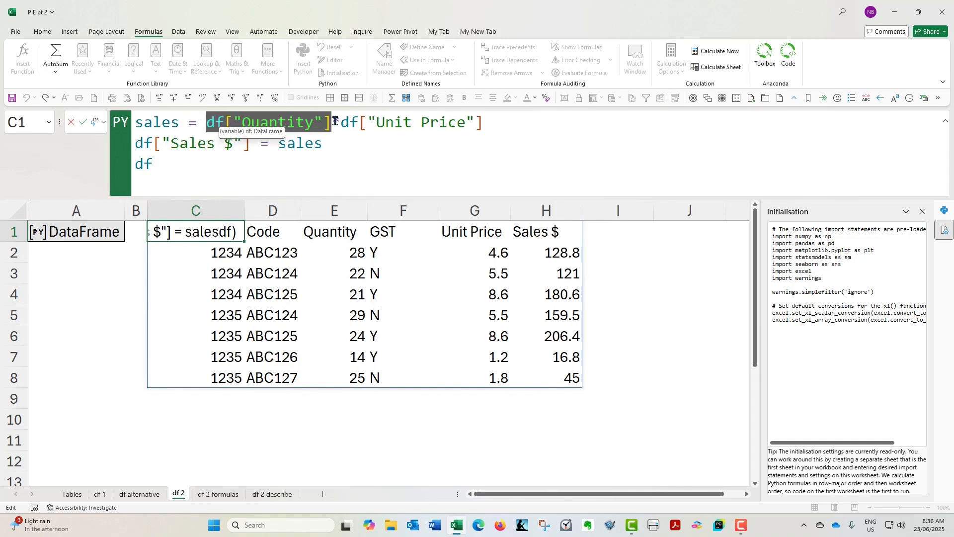
left_click(227, 120)
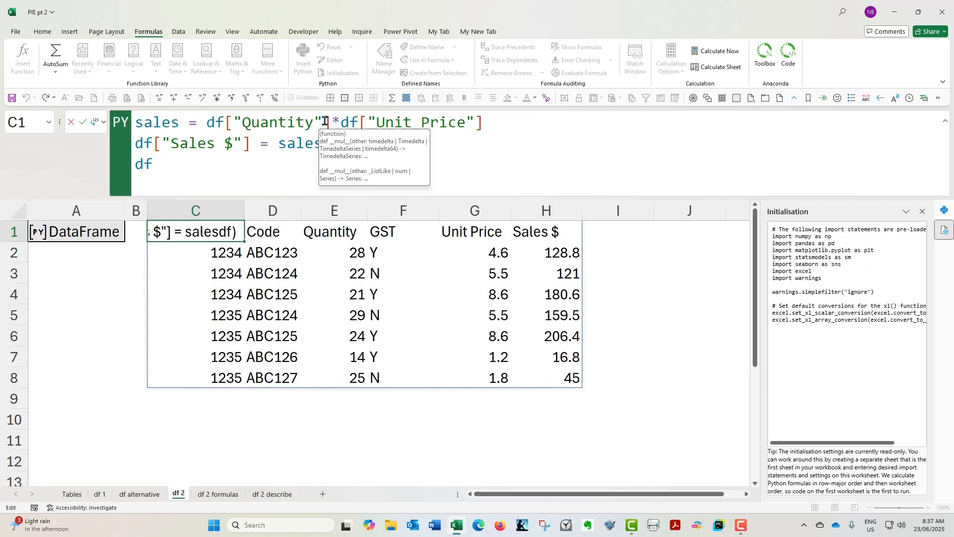
left_click_drag(234, 122, 323, 120)
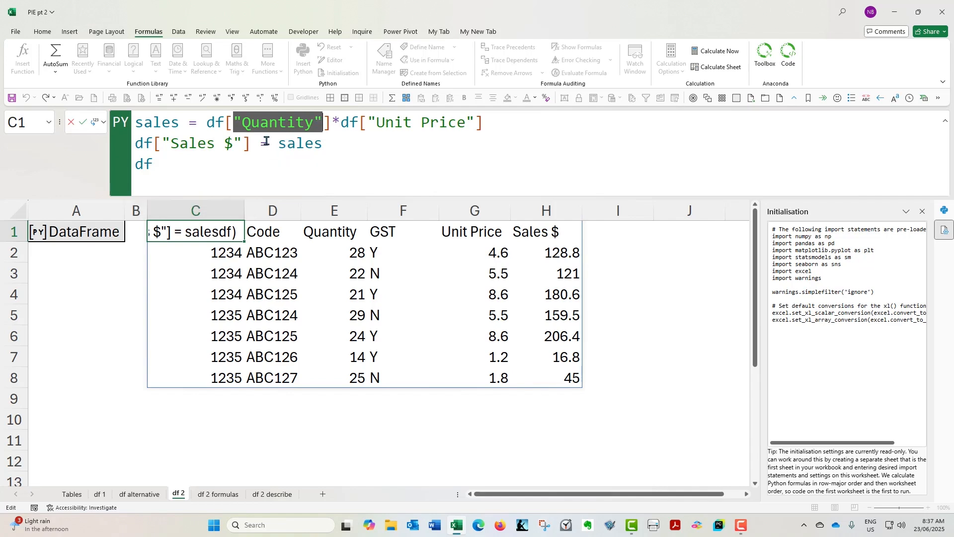
left_click_drag(207, 121, 332, 122)
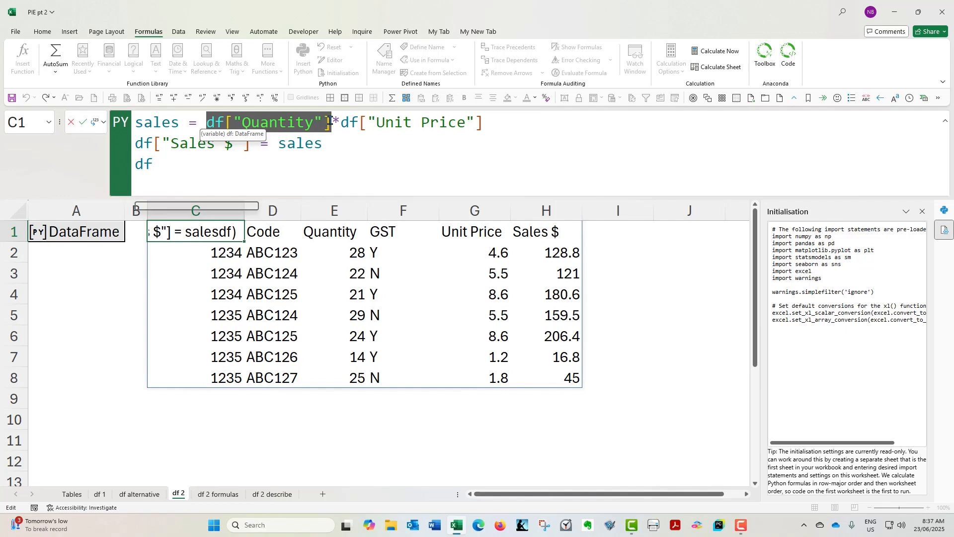
left_click_drag(342, 123, 491, 125)
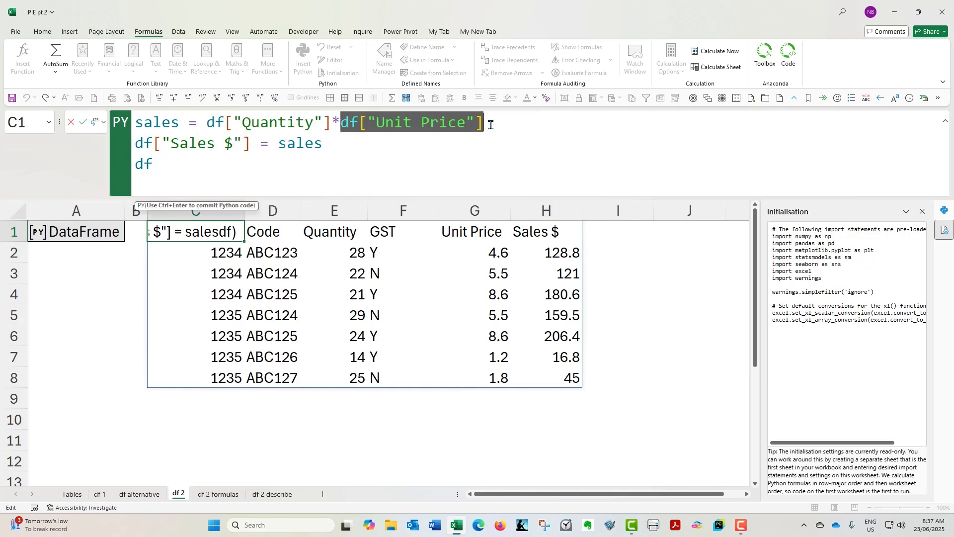
left_click(343, 121)
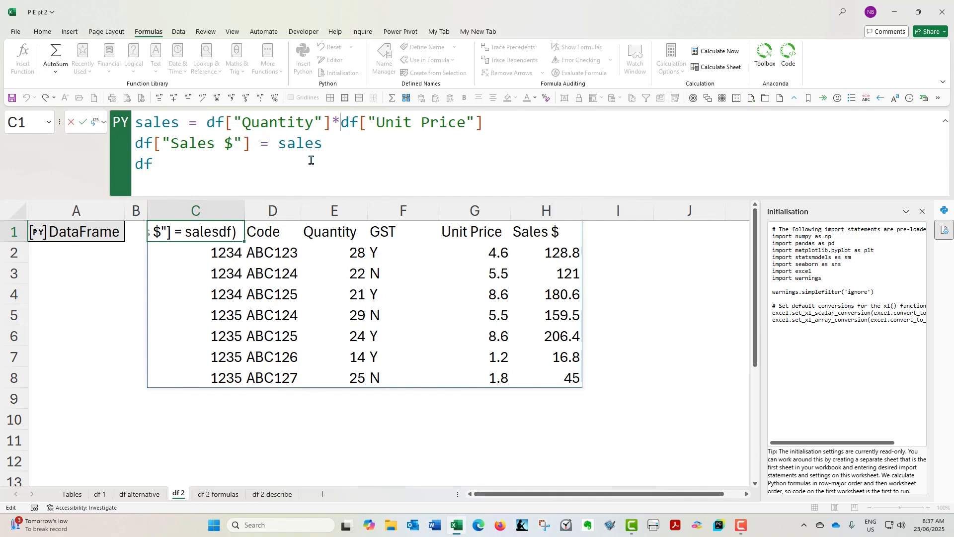
Examine the df["Sales $"] = sales assignment and the final df line in the C1 code
left_click_drag(135, 143, 251, 143)
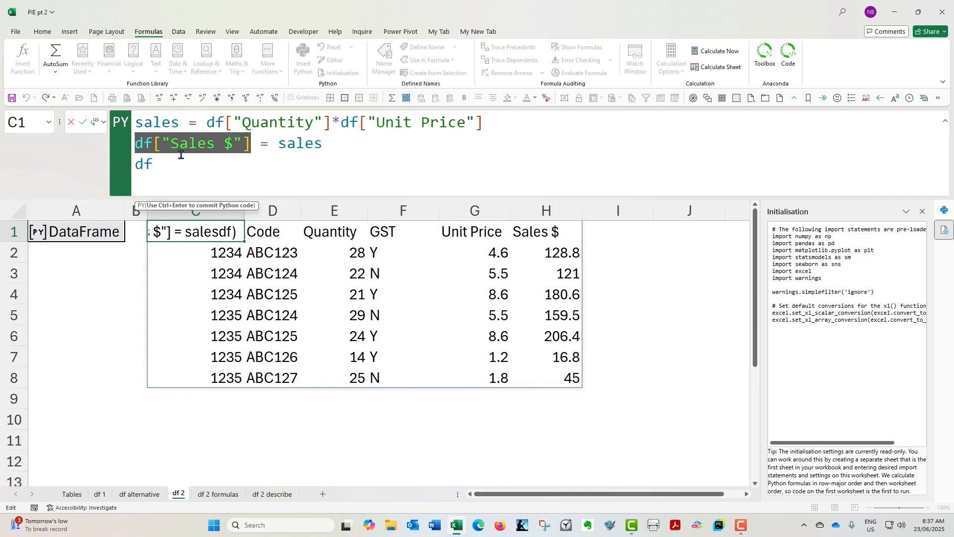
left_click_drag(279, 144, 324, 143)
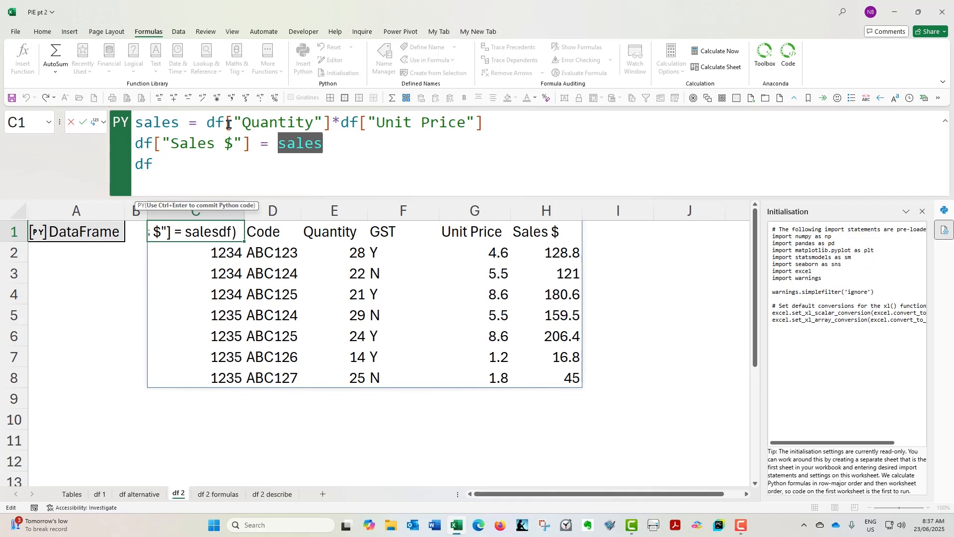
left_click(154, 164)
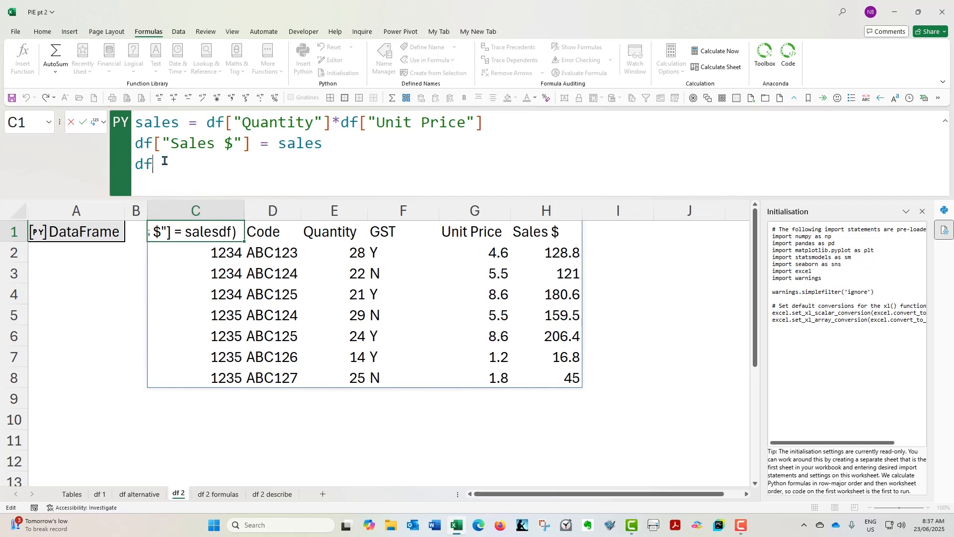
Commit the unchanged C1 code, then enter the formula +E2*G2 in J2 to multiply Quantity by Unit Price
left_click(82, 121)
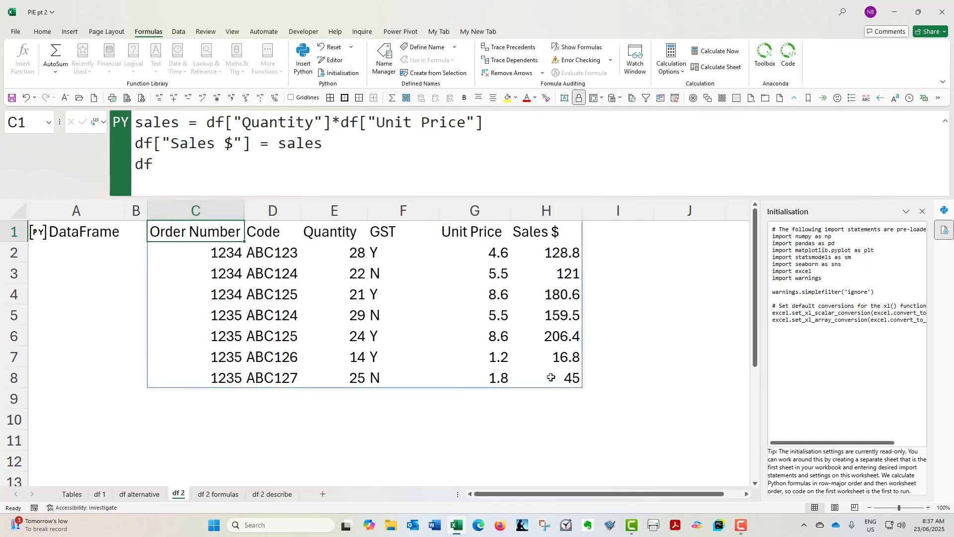
left_click(673, 254)
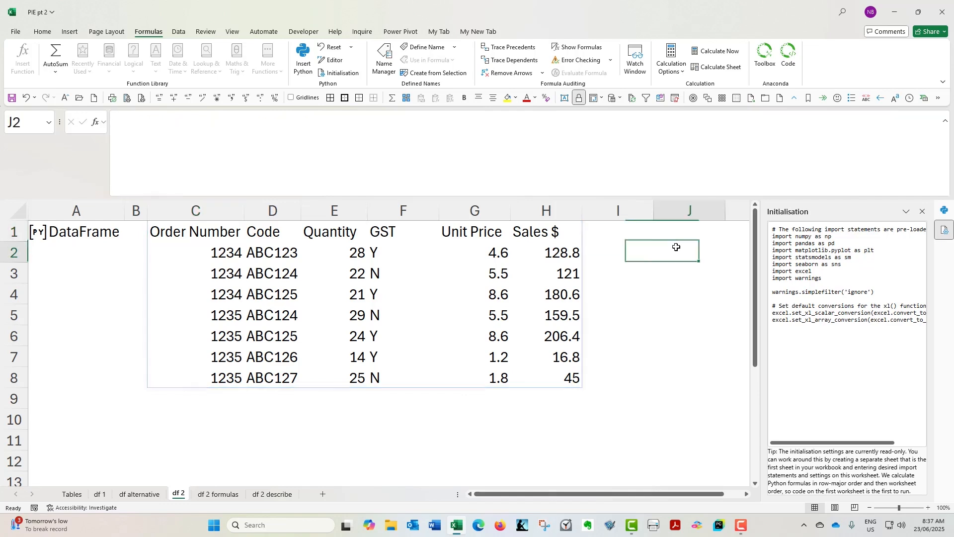
type("+")
key("Left")
key("Left")
key("Left")
key("Left")
key("Left")
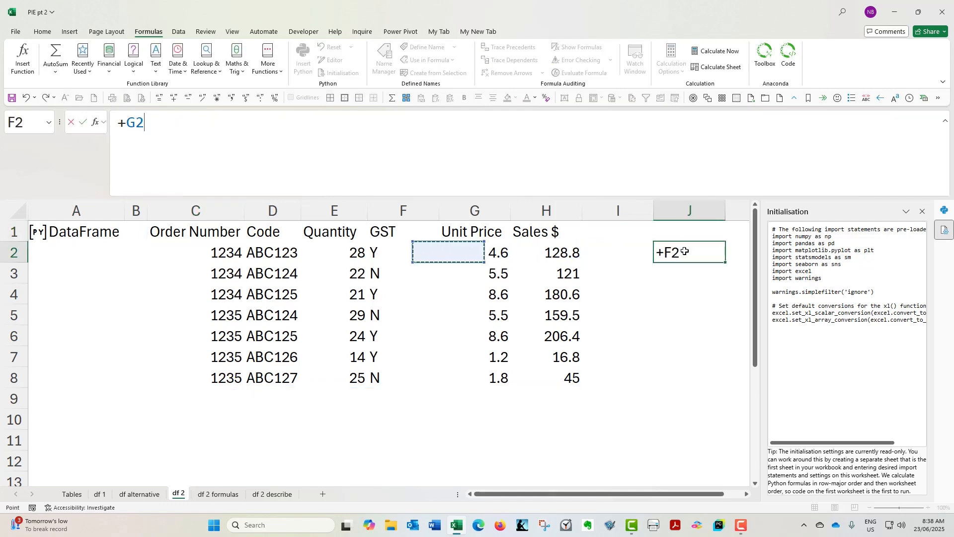
type("*")
key("Left")
key("Left")
key("Left")
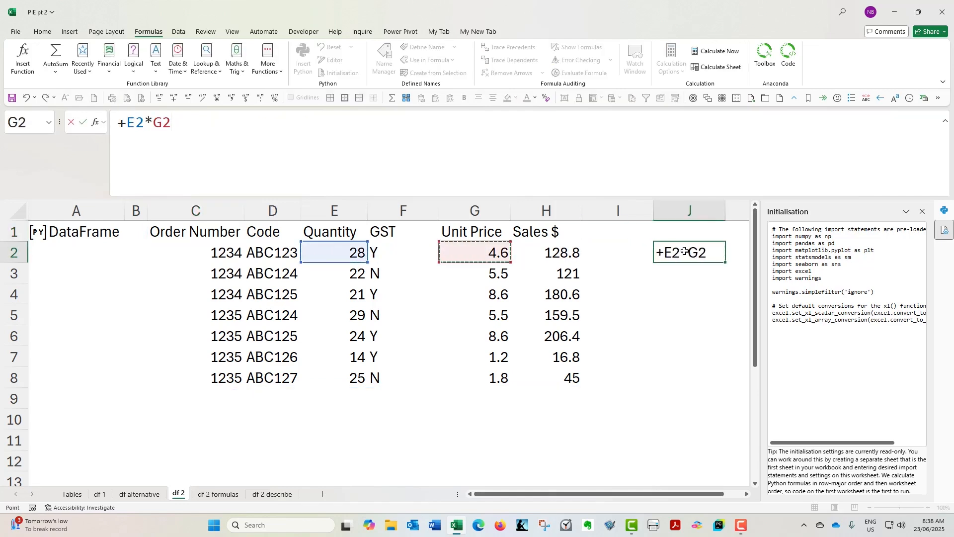
key("Return")
Fill the J2 formula down through J8, then clear the range J2:J8
left_click(686, 251)
left_click_drag(726, 267, 715, 395)
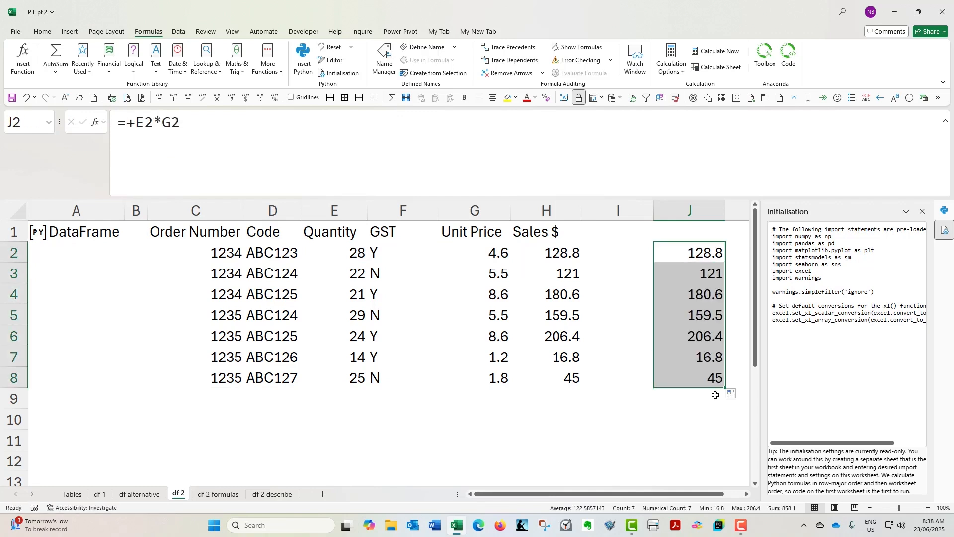
key("Delete")
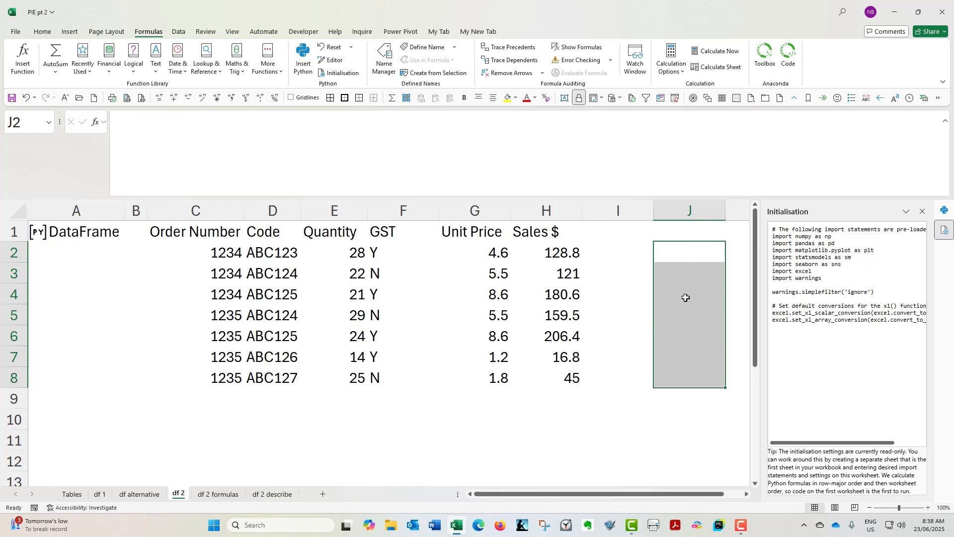
Compare the code shown for the spilled Sales $ cells H2 and H1 with the source code in C1
left_click(559, 251)
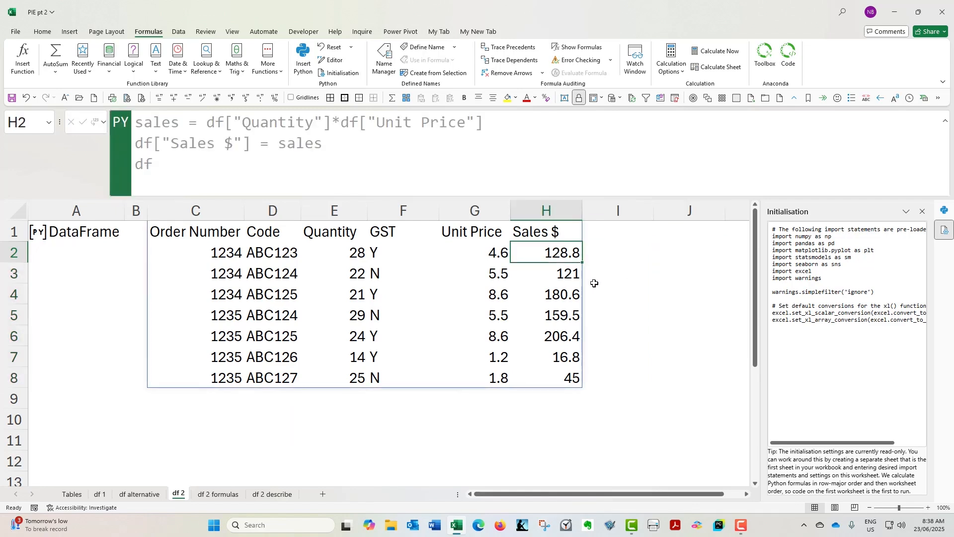
left_click(553, 231)
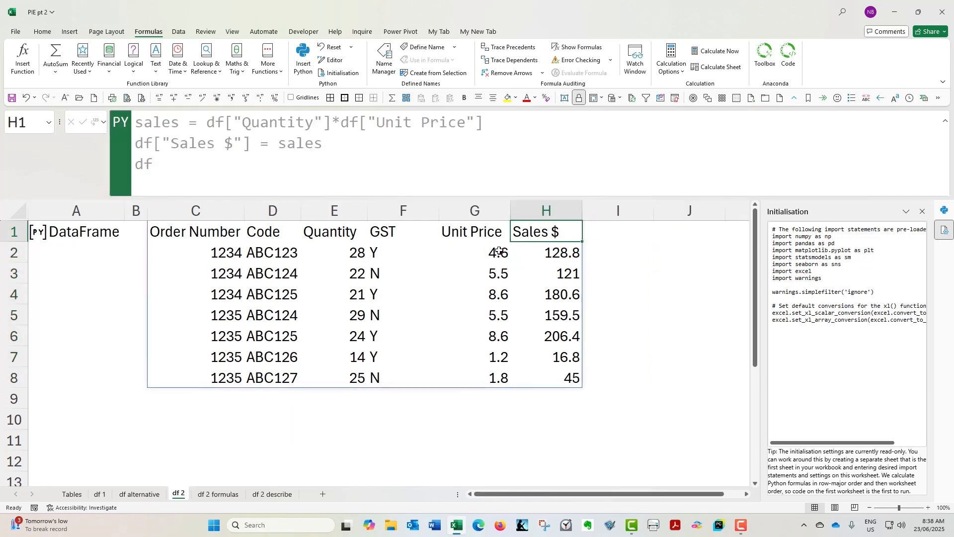
left_click(181, 234)
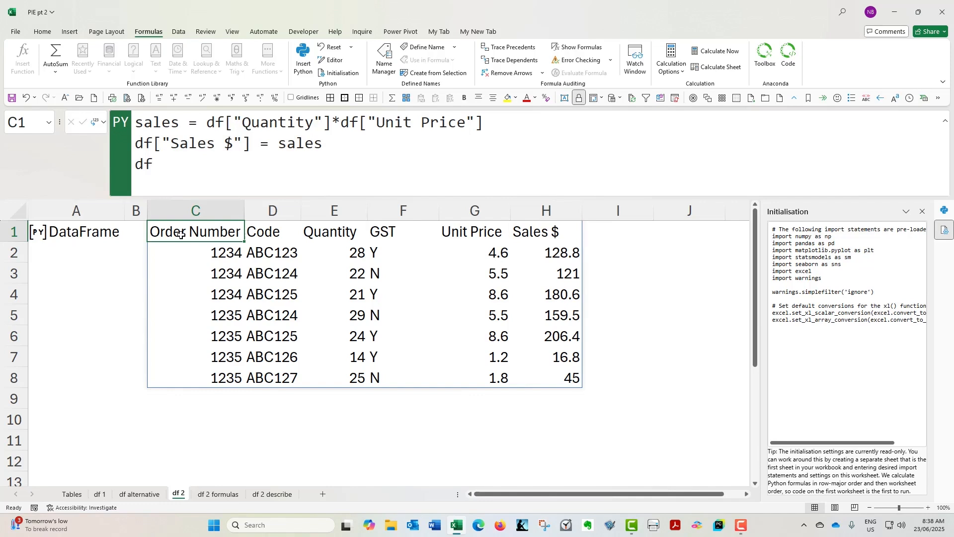
Open the df 2 formulas sheet and review the merge code in A1 and the two sales lines in C1
left_click(219, 494)
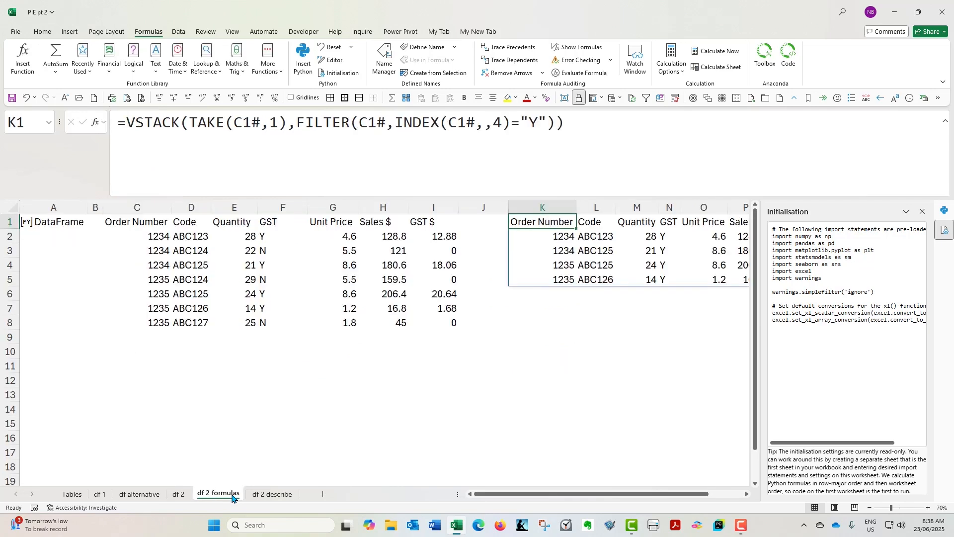
left_click(71, 227)
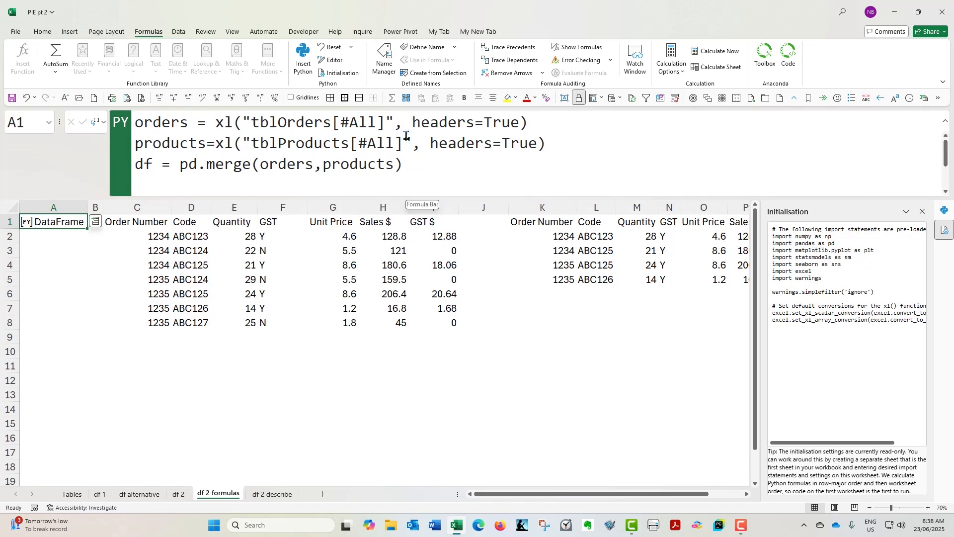
left_click(144, 222)
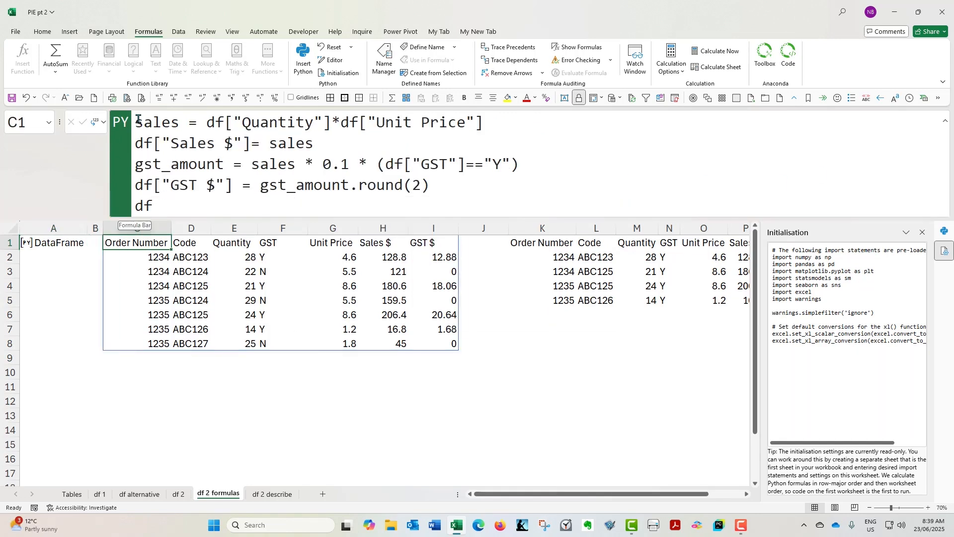
left_click_drag(136, 121, 493, 121)
left_click_drag(315, 142, 130, 143)
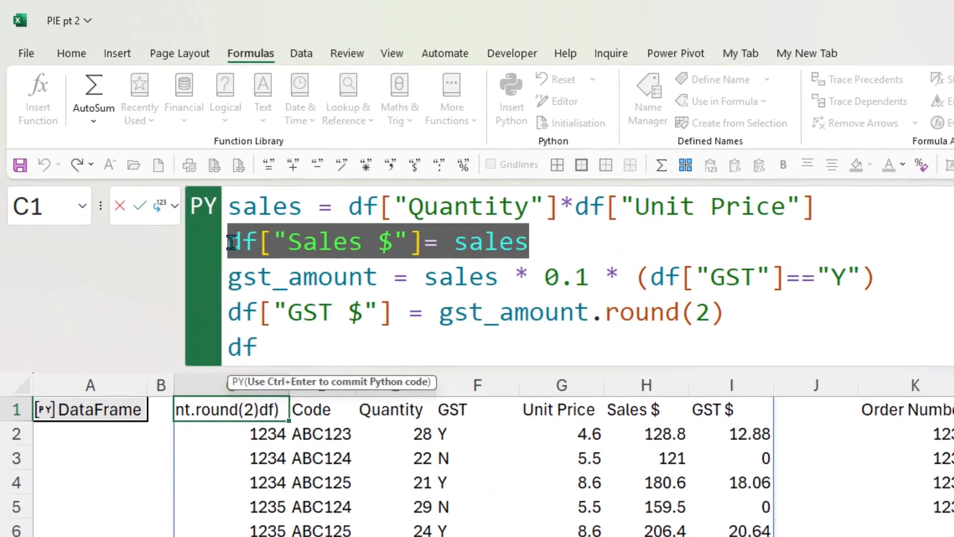
Examine the gst_amount variable in the C1 code and its multiplication of sales by 0.1
left_click_drag(252, 163, 299, 161)
left_click_drag(232, 280, 384, 280)
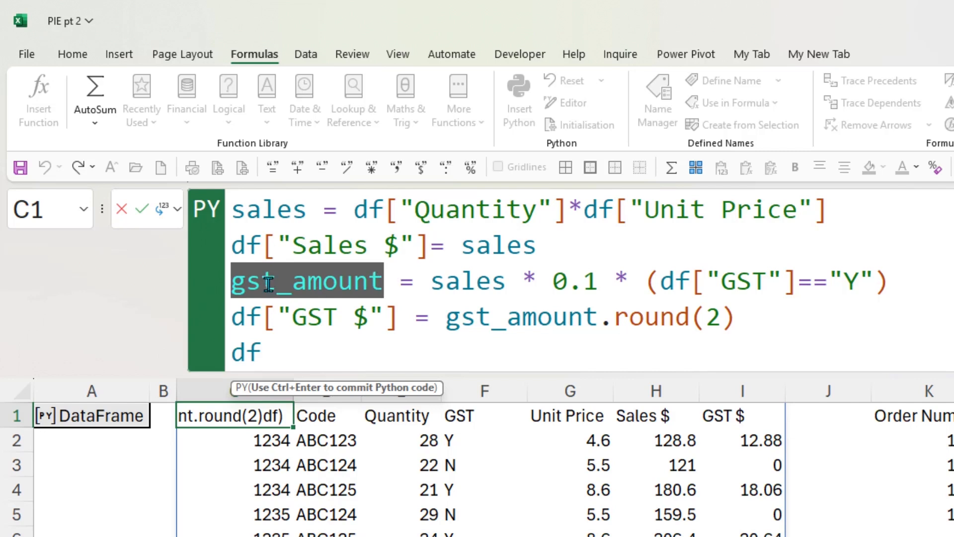
left_click(433, 279)
left_click_drag(432, 278, 630, 279)
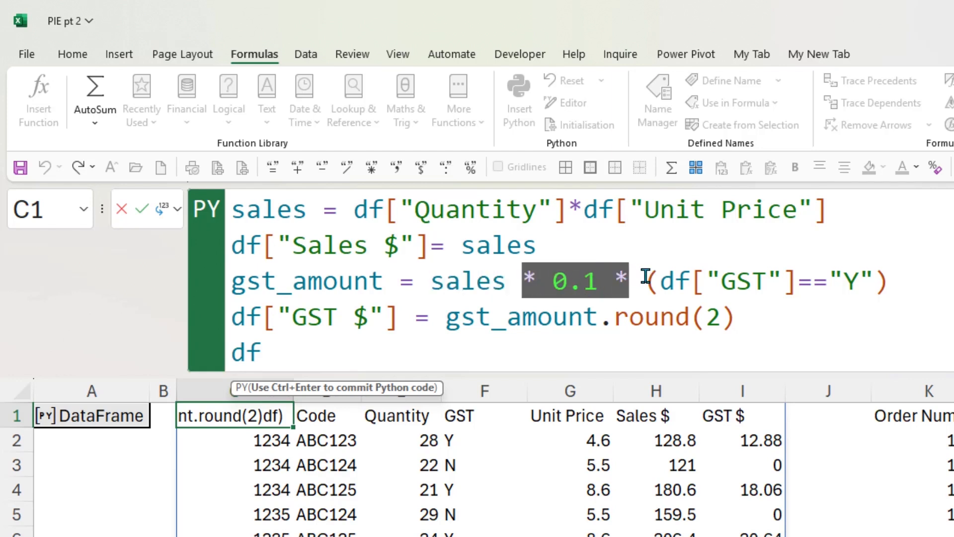
Examine the (df["GST"]=="Y") condition in the gst_amount line, including its == operator
left_click_drag(646, 280, 903, 277)
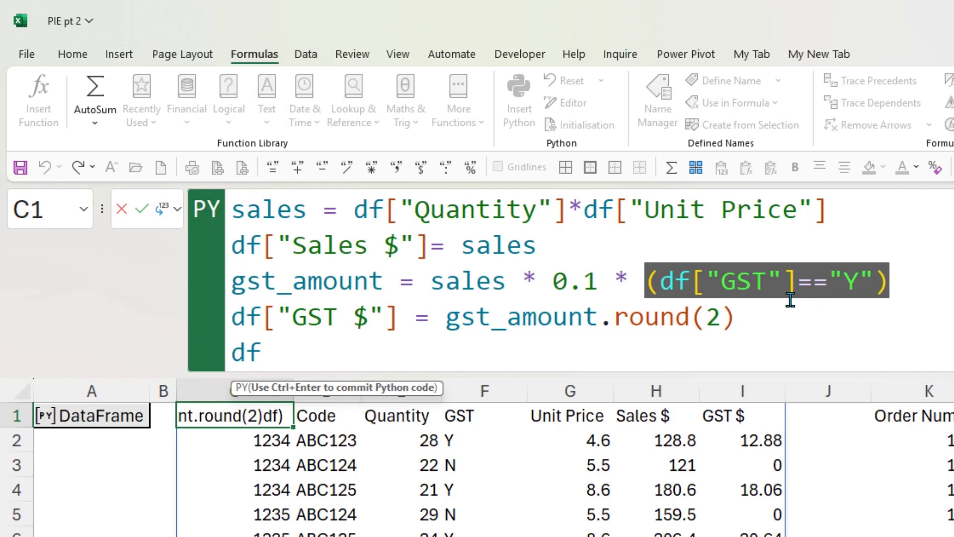
left_click(760, 288)
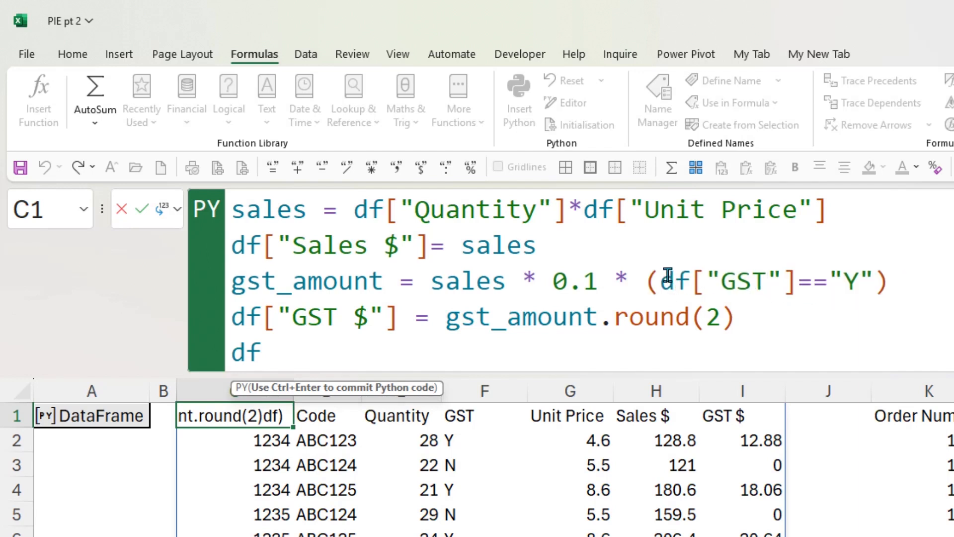
left_click_drag(662, 277, 876, 281)
left_click(876, 281)
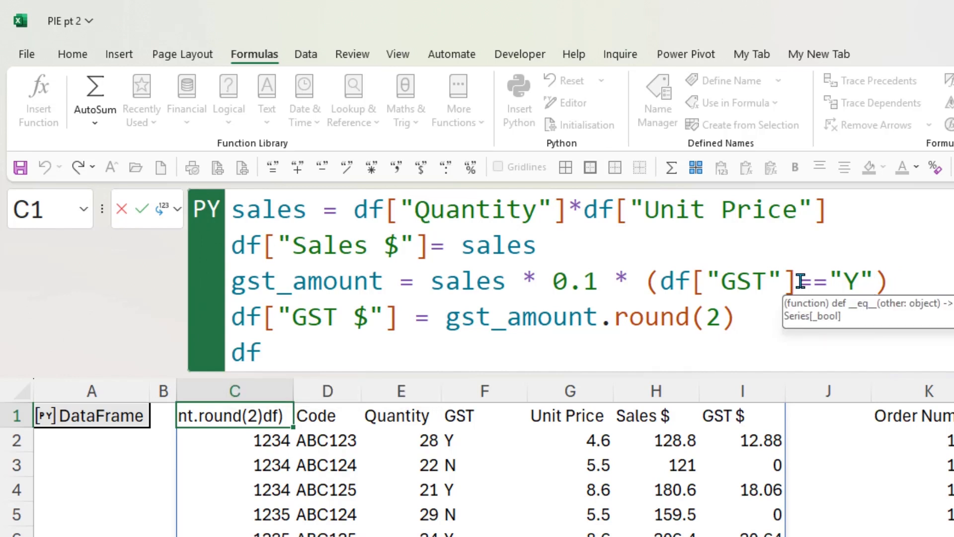
left_click_drag(797, 282, 827, 281)
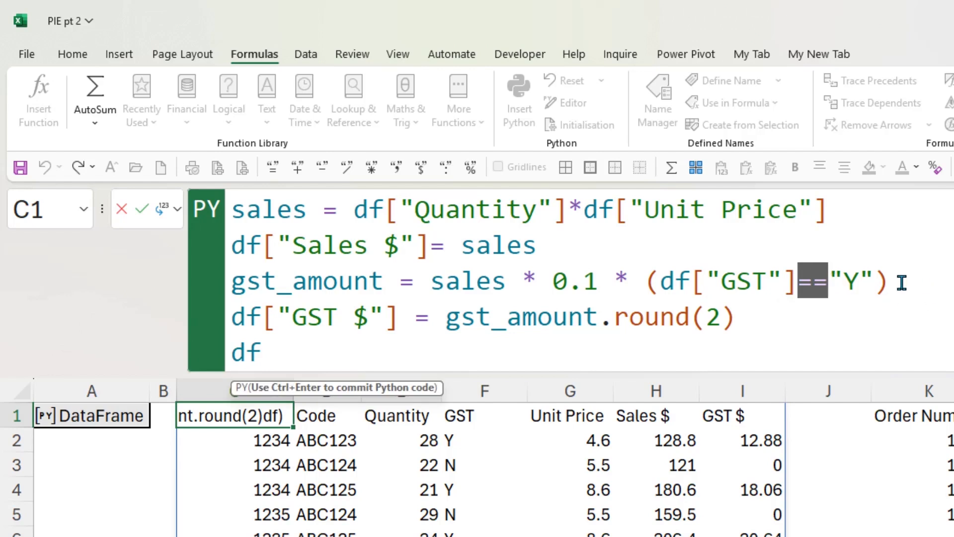
left_click(897, 282)
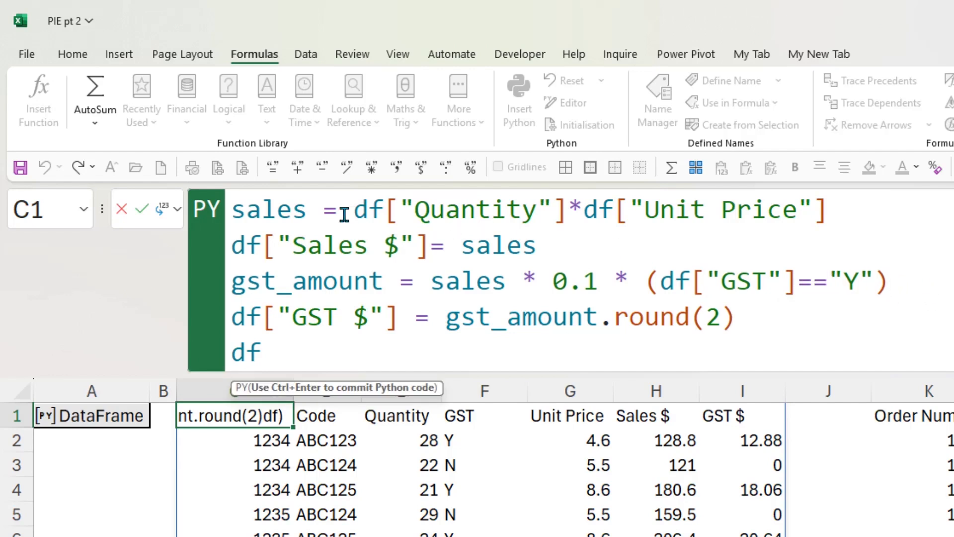
Compare the single = assignment in the sales line with the == comparison in the gst_amount line
left_click_drag(323, 209, 333, 209)
left_click_drag(234, 209, 838, 221)
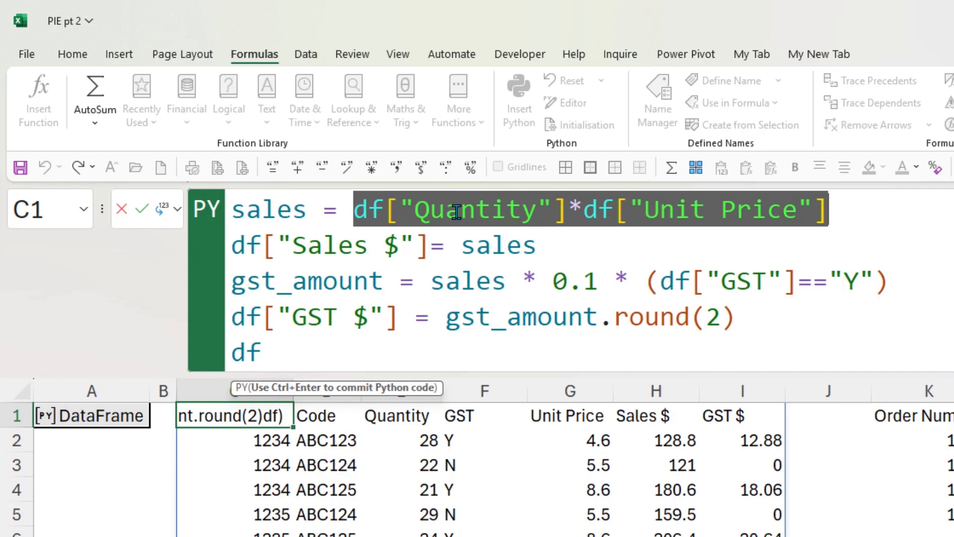
left_click_drag(324, 210, 332, 210)
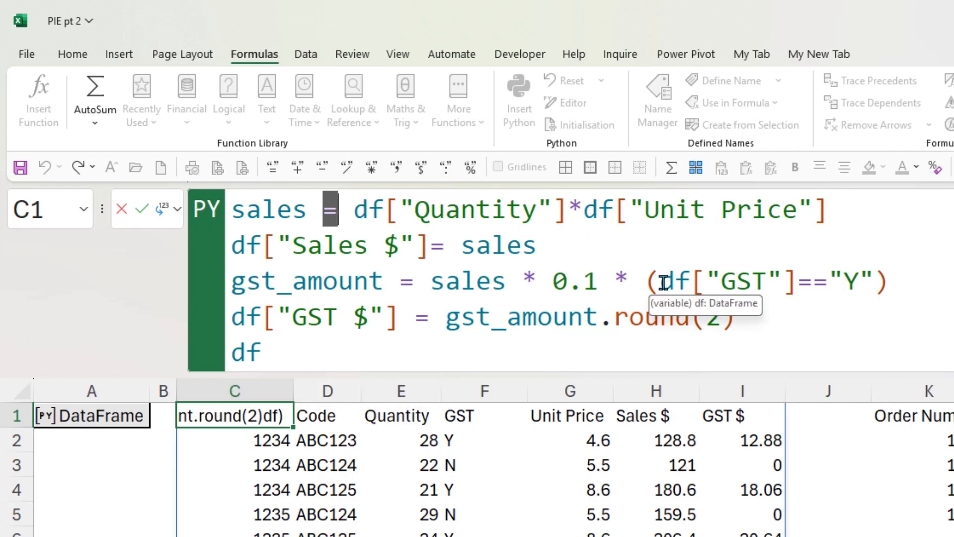
left_click_drag(798, 281, 828, 281)
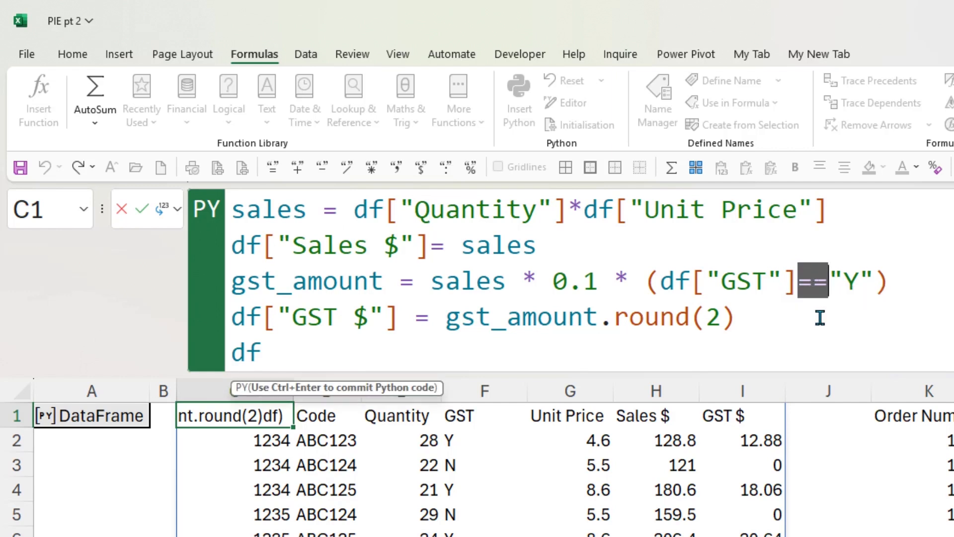
Review how the bracketed (df["GST"]=="Y") test acts as a multiplier of sales * 0.1
double_click(876, 276)
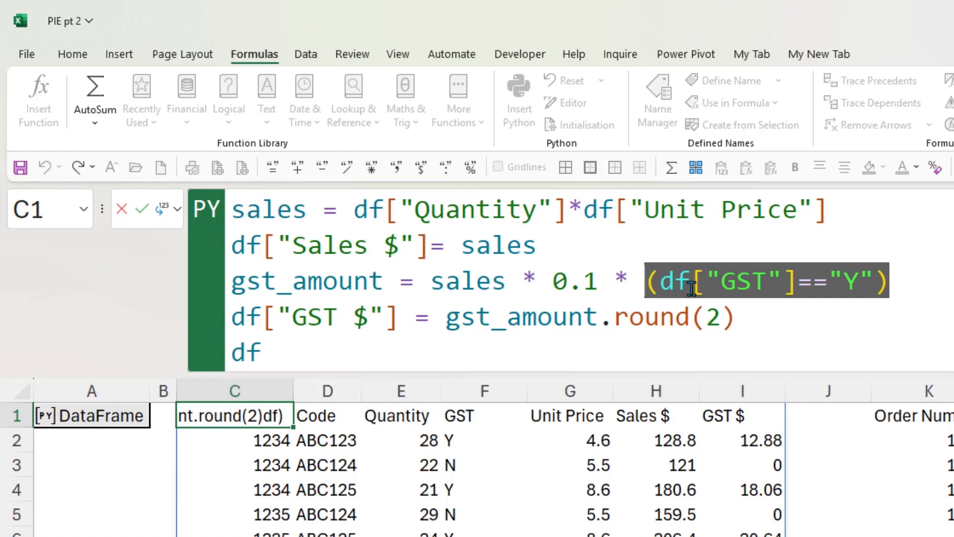
left_click(895, 281)
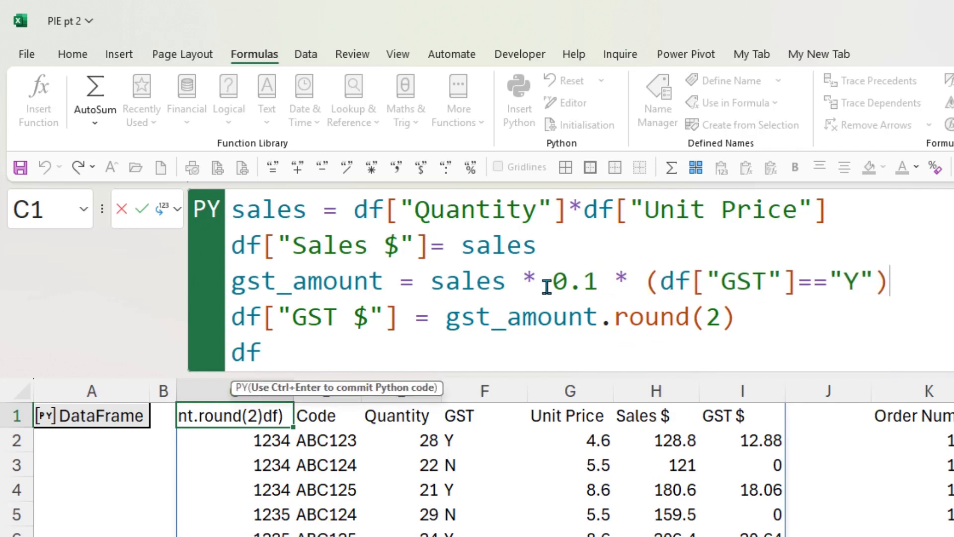
left_click_drag(647, 279, 889, 279)
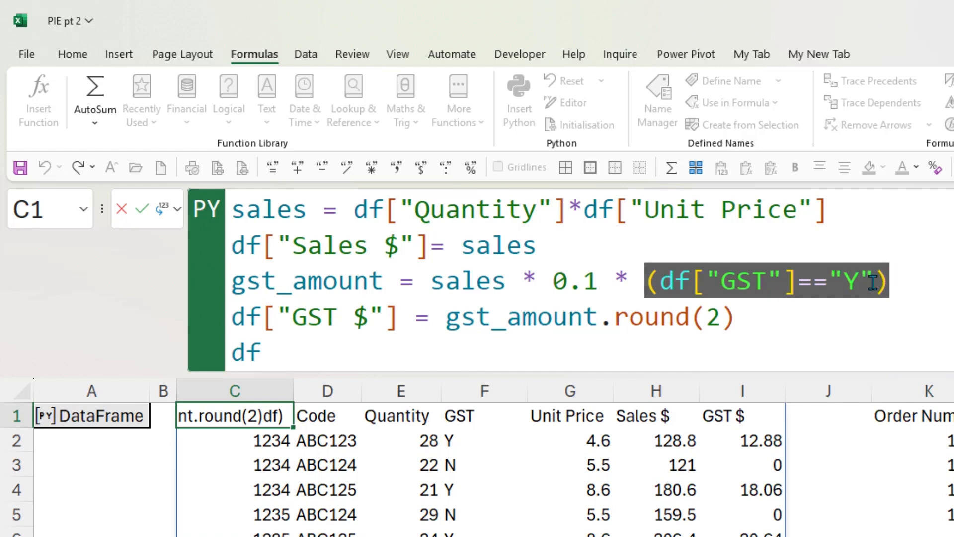
key("Right")
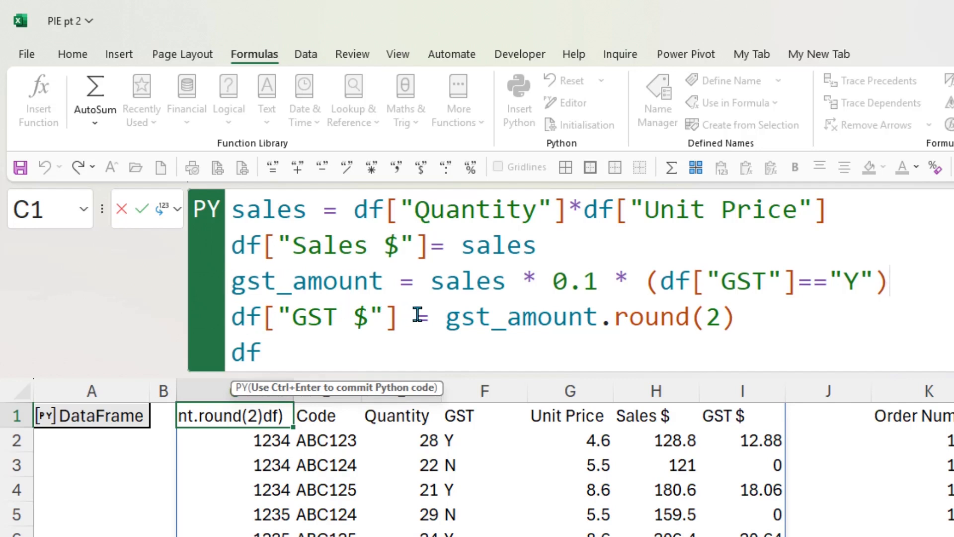
Examine the gst_amount.round(2) expression assigned to df["GST $"], including the round method and its argument
left_click_drag(447, 316, 738, 317)
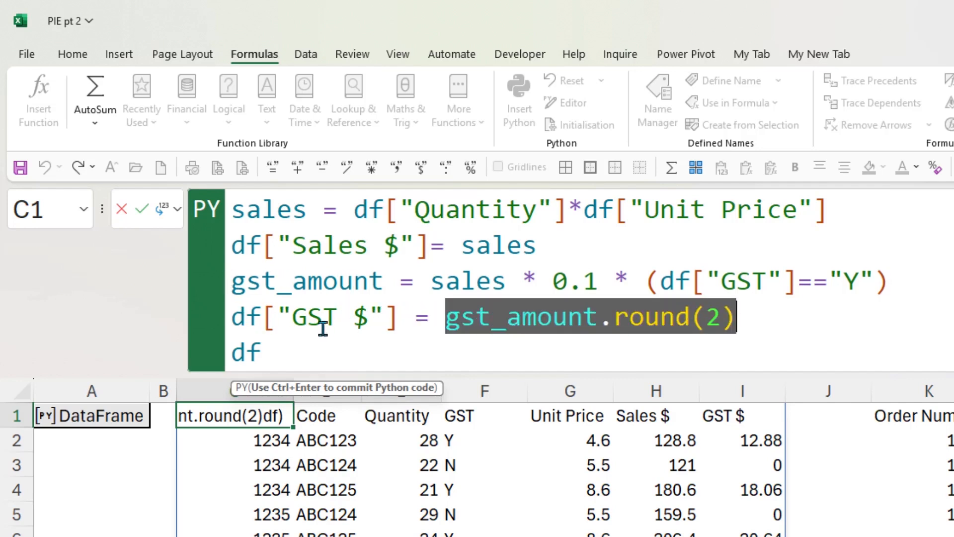
left_click(549, 319)
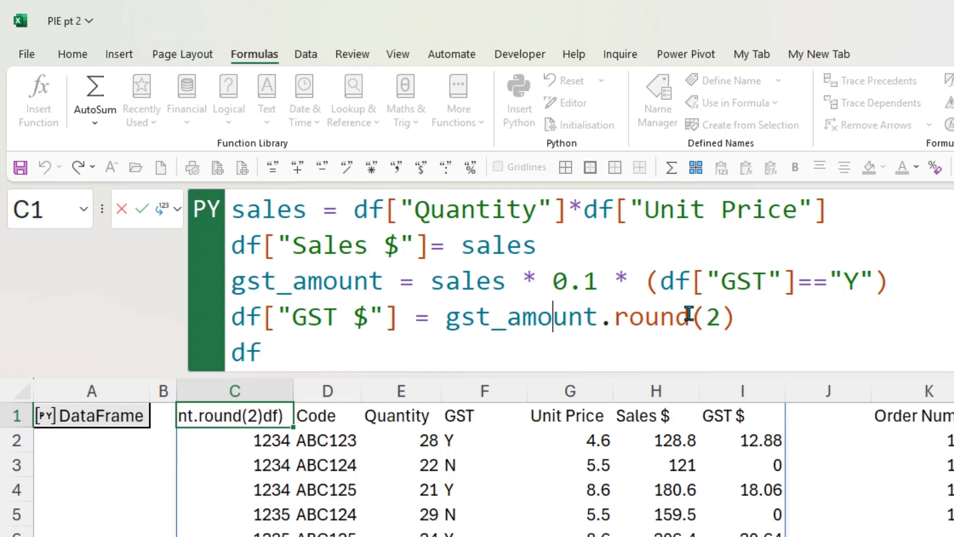
left_click_drag(600, 318, 759, 317)
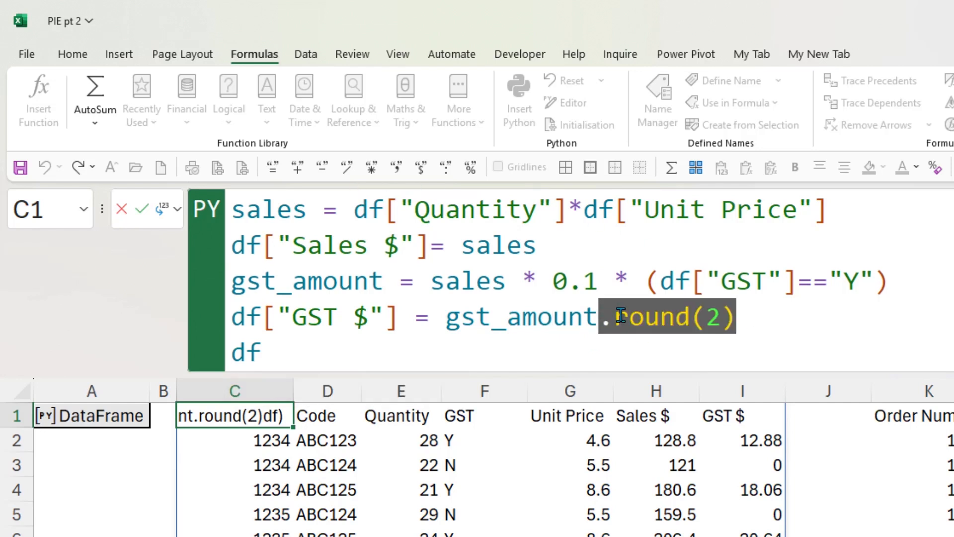
left_click_drag(618, 316, 735, 316)
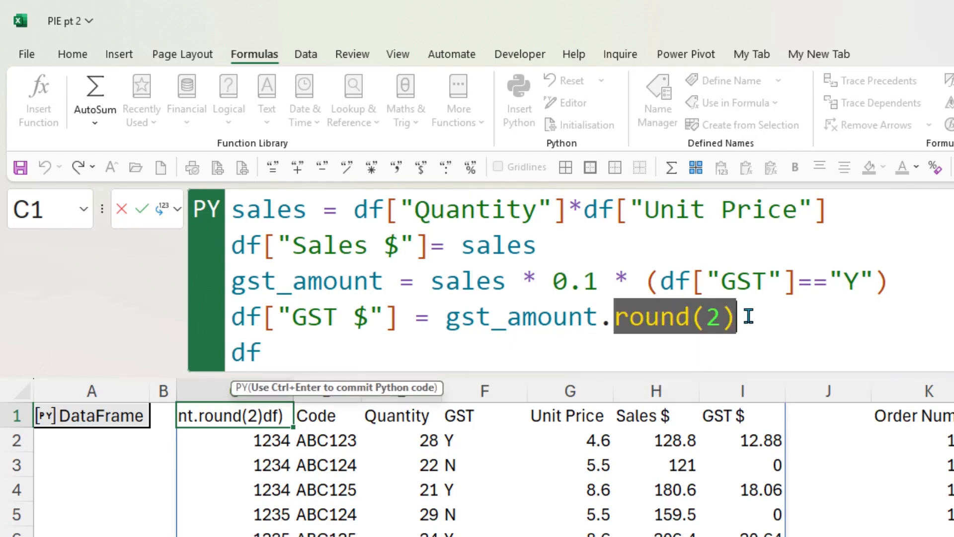
left_click(715, 312)
left_click(753, 316)
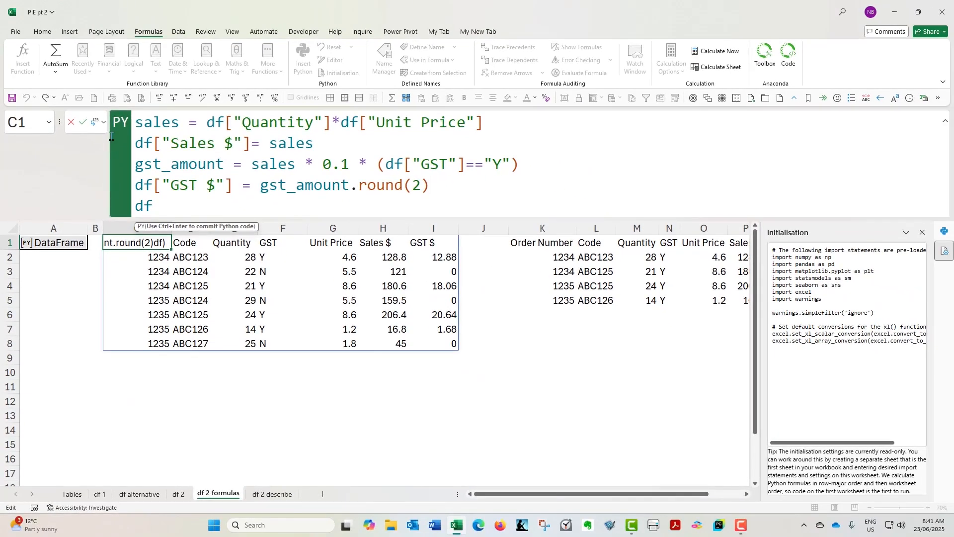
Commit the unchanged C1 code and inspect the Sales $ and GST $ columns in H1:H8 and I1:I8
left_click(83, 122)
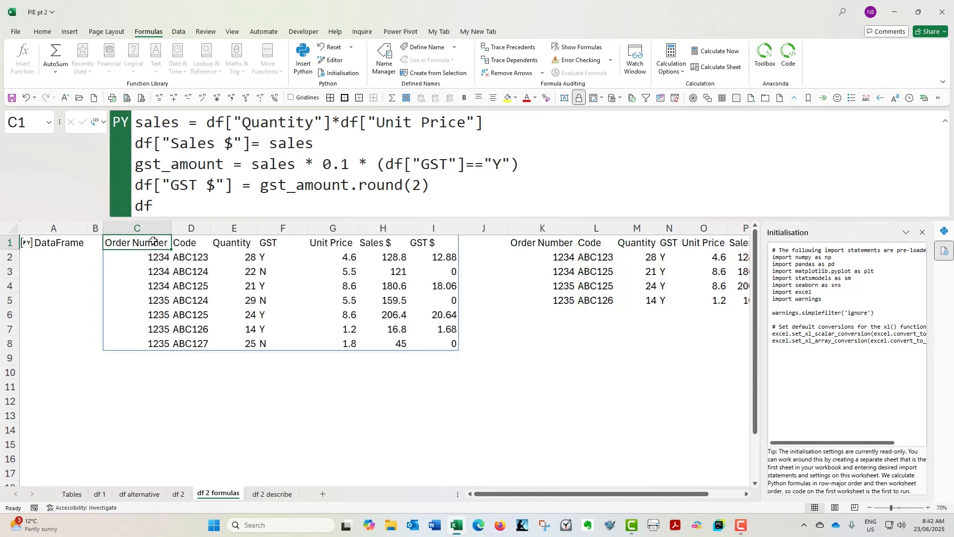
left_click_drag(380, 243, 377, 349)
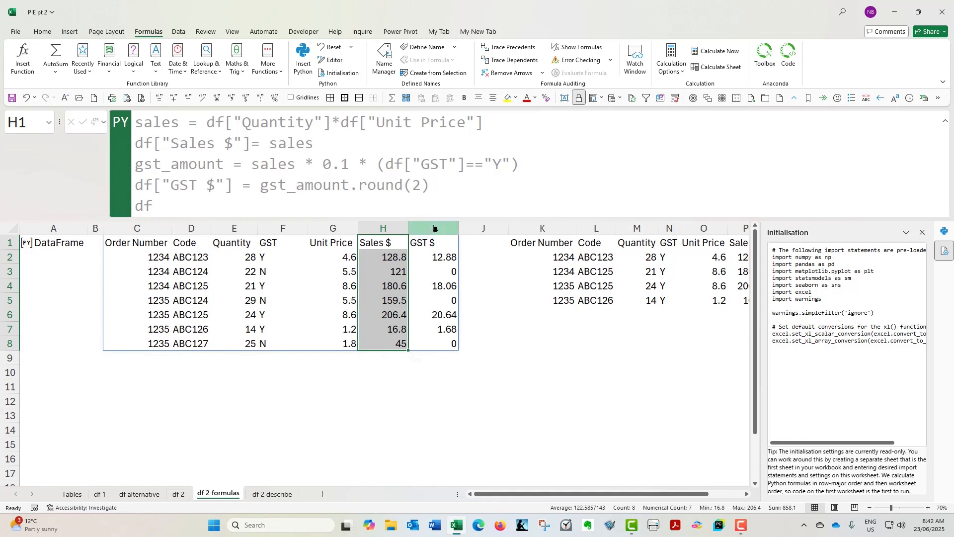
left_click_drag(420, 242, 446, 342)
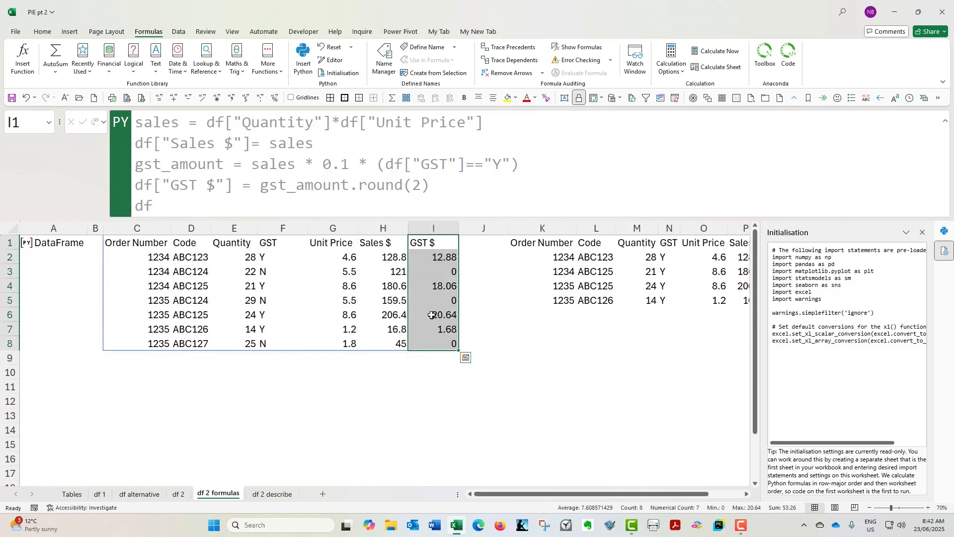
Try shortening the gst_amount variable name to gst_amt in the C1 Python code, and restore the original name
left_click(159, 199)
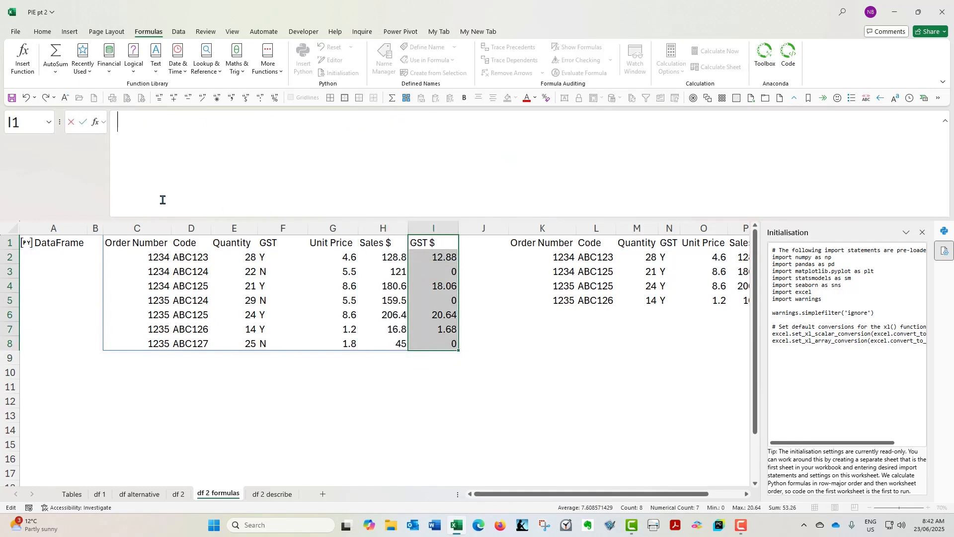
left_click(145, 242)
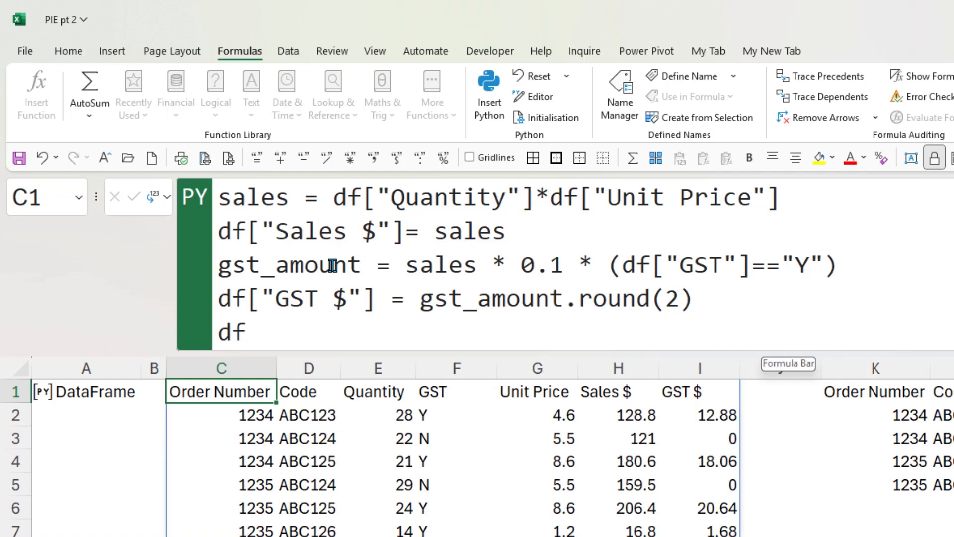
left_click(304, 265)
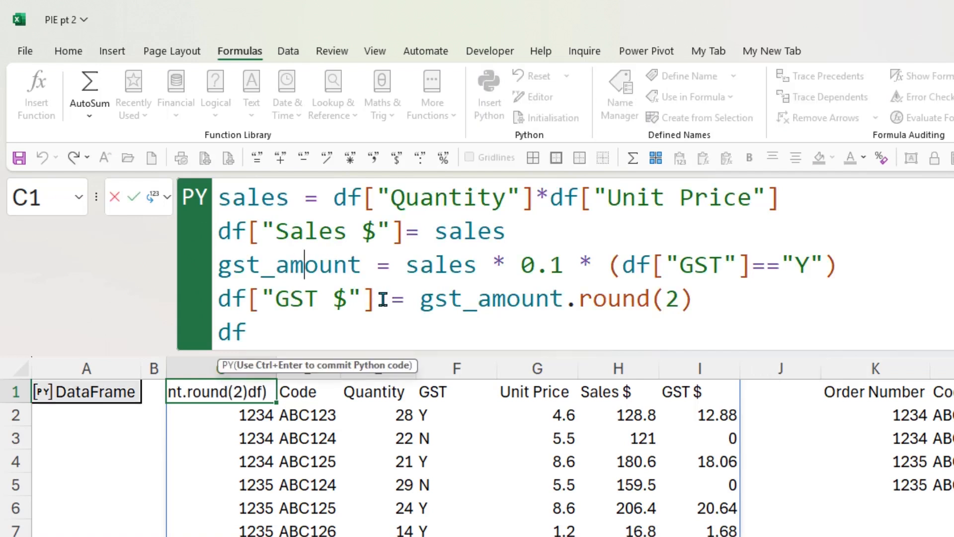
key("Delete")
key("Delete")
key("Delete")
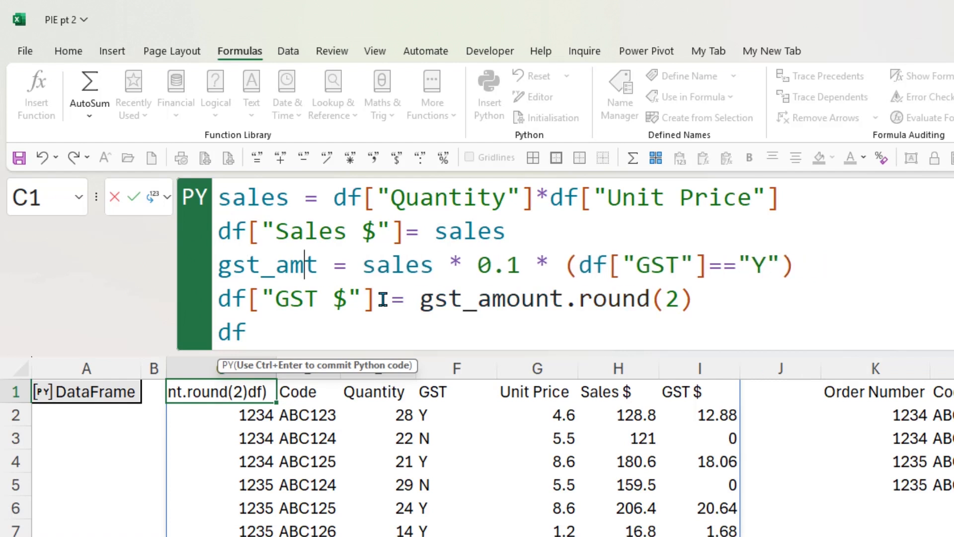
type("oun")
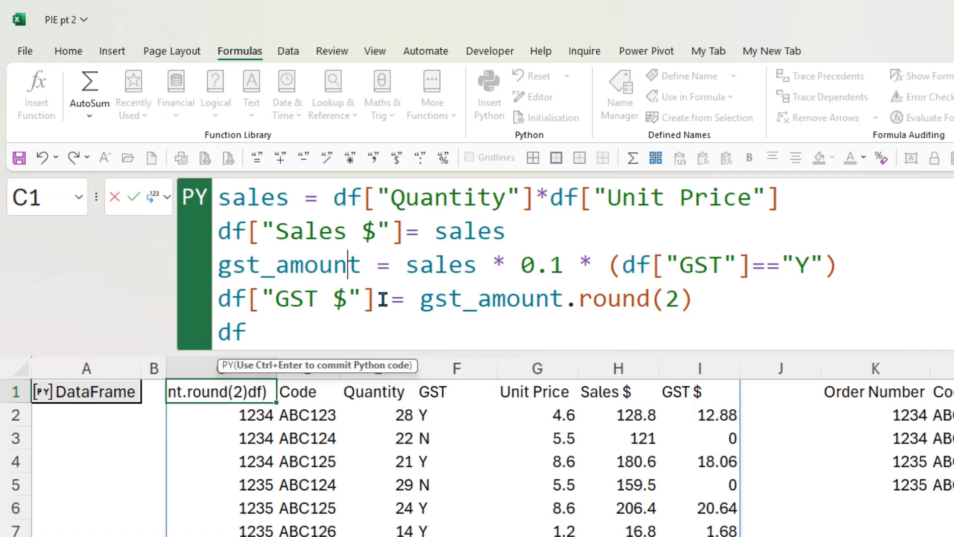
Examine how the underscore joins the two words in the gst_amount variable name, and commit the C1 code unchanged
left_click(240, 260)
left_click_drag(220, 269, 262, 266)
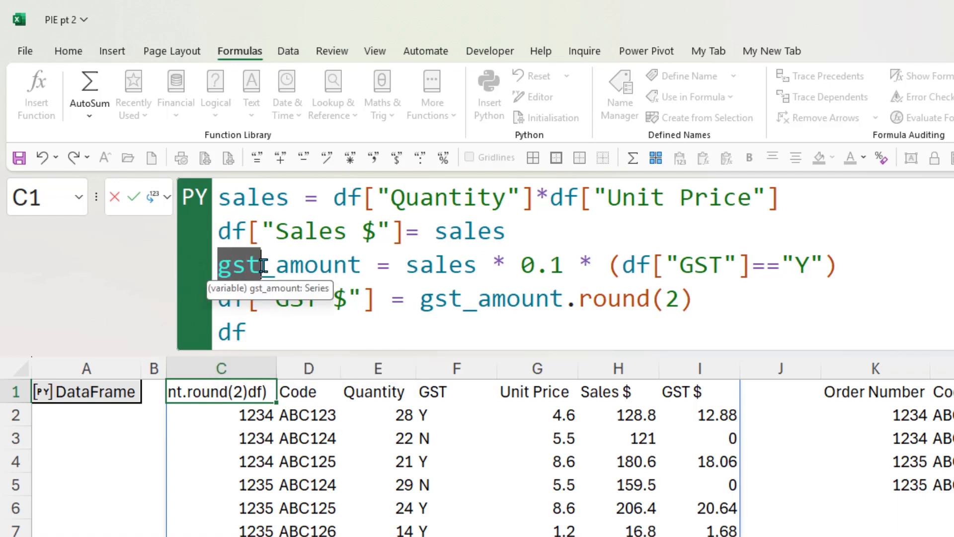
left_click(330, 265)
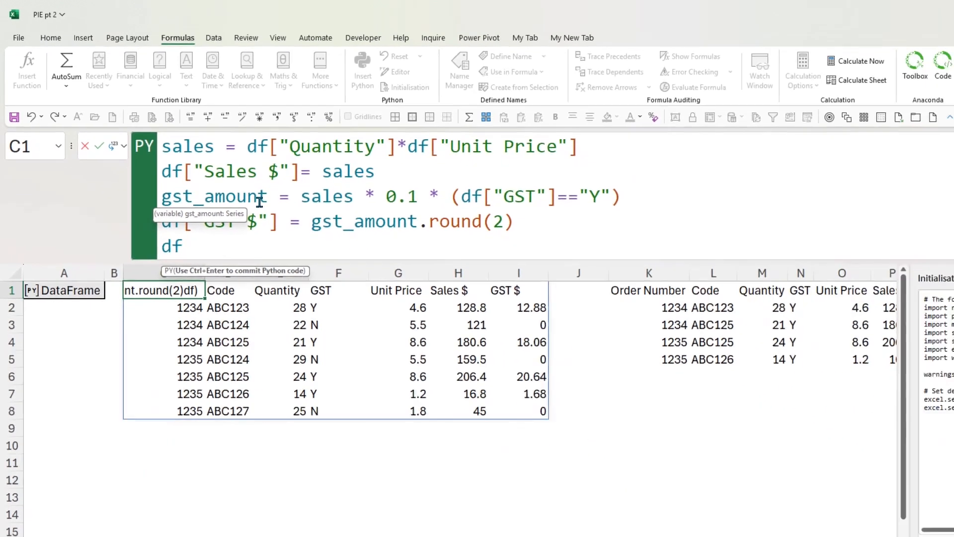
key("ctrl+Return")
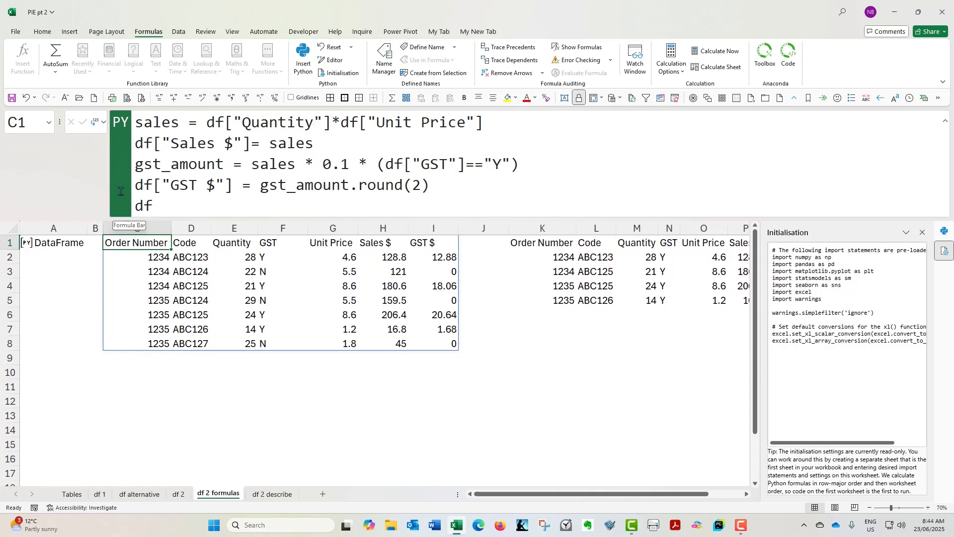
Compare the C1 Python code with the VSTACK formula in K1, and examine the C1# spill reference inside TAKE
left_click(528, 241)
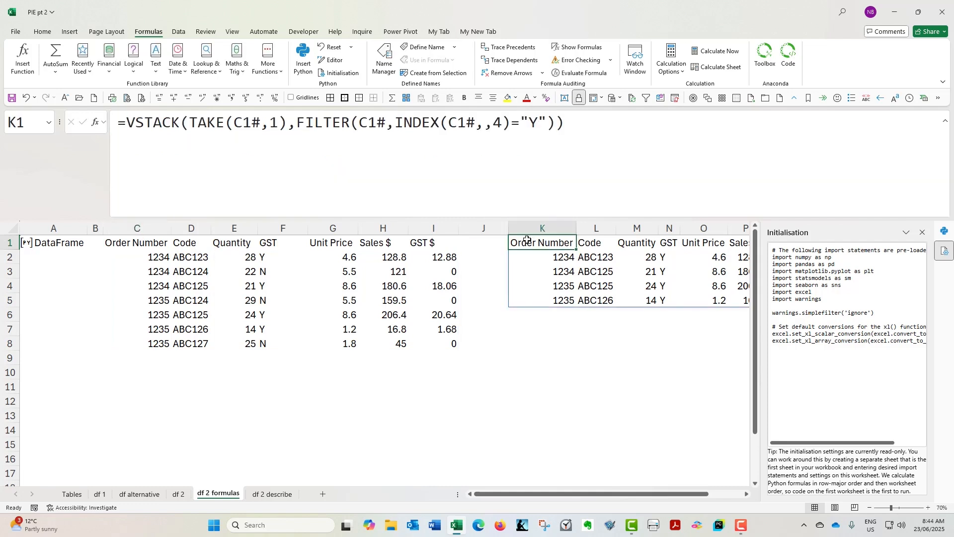
left_click(151, 244)
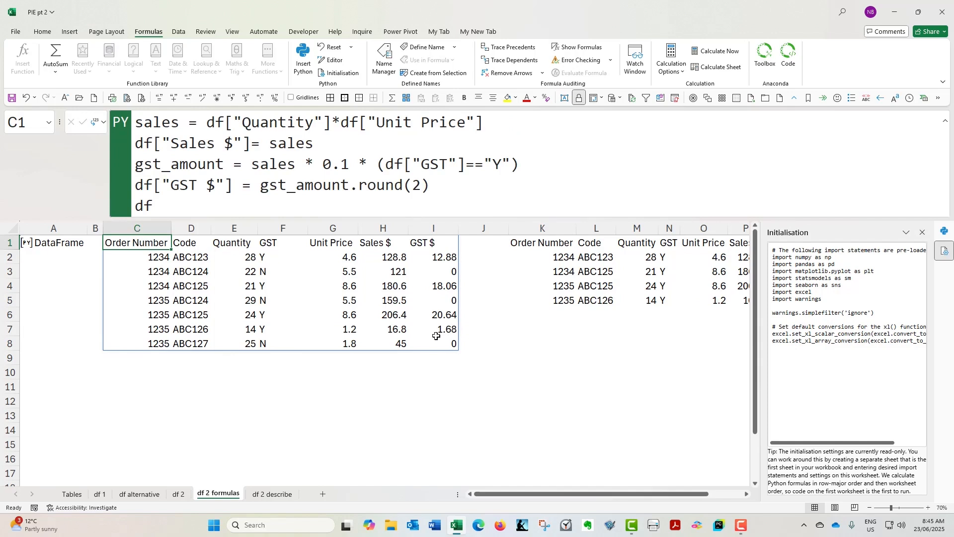
left_click(541, 244)
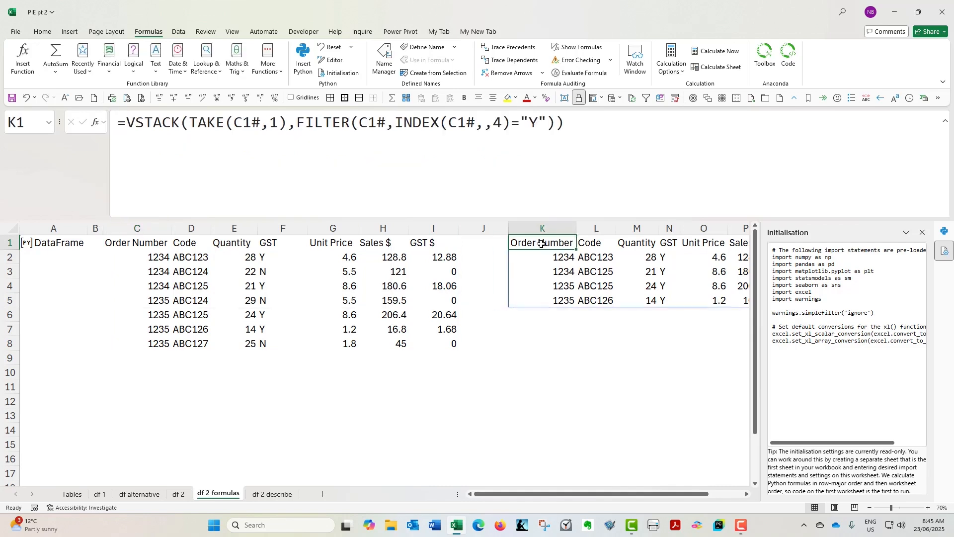
left_click(234, 122)
double_click(252, 122)
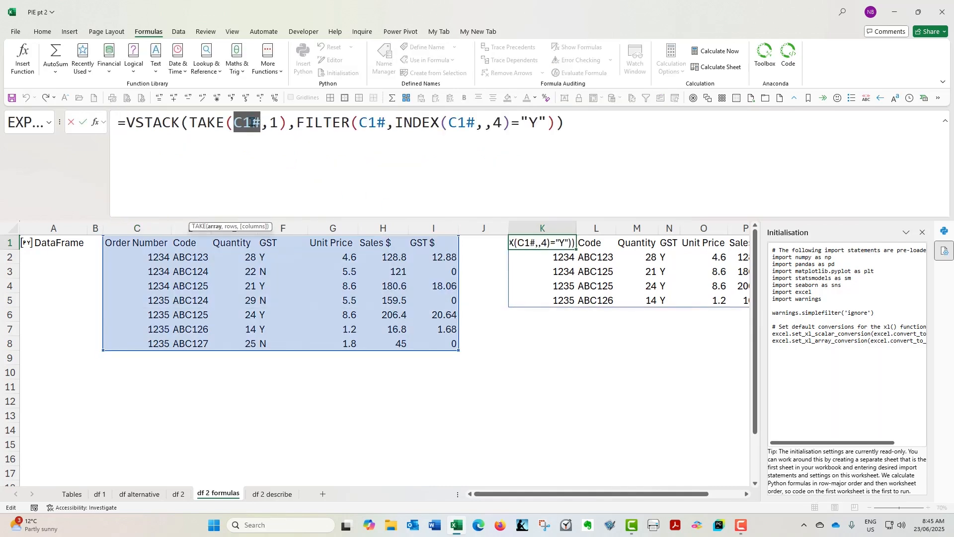
left_click_drag(255, 122, 262, 123)
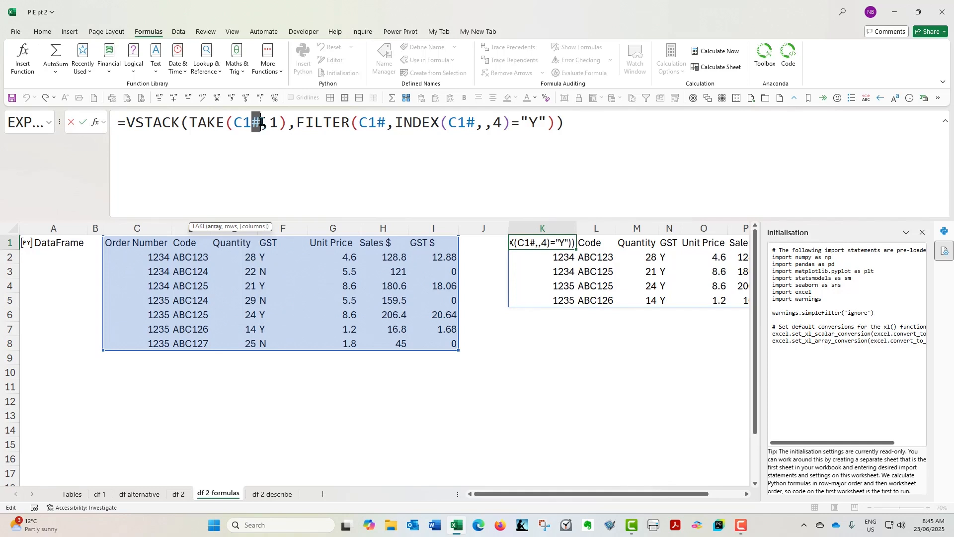
left_click_drag(234, 123, 260, 122)
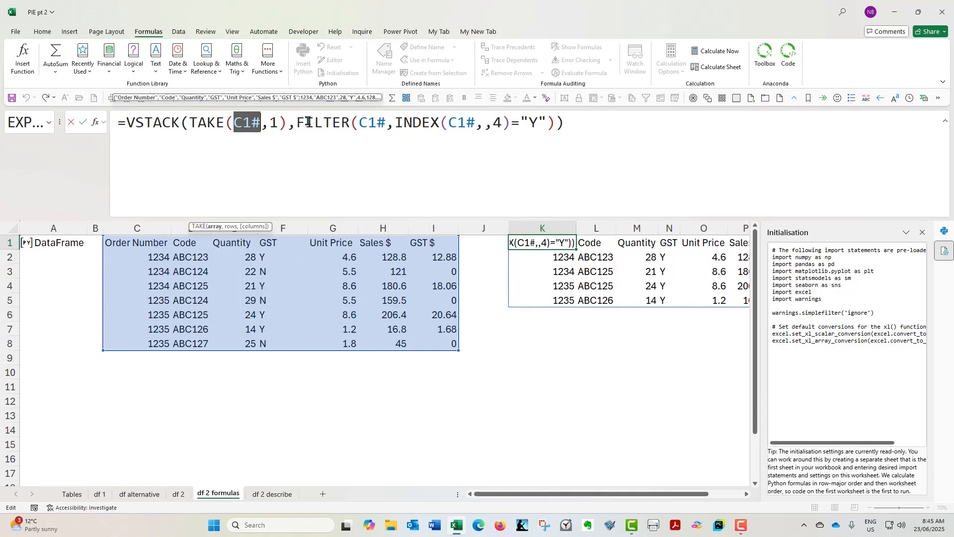
Examine the FILTER part of the K1 formula, including the INDEX(C1#,,4) column reference and its single = comparison with "Y"
left_click_drag(297, 122, 556, 123)
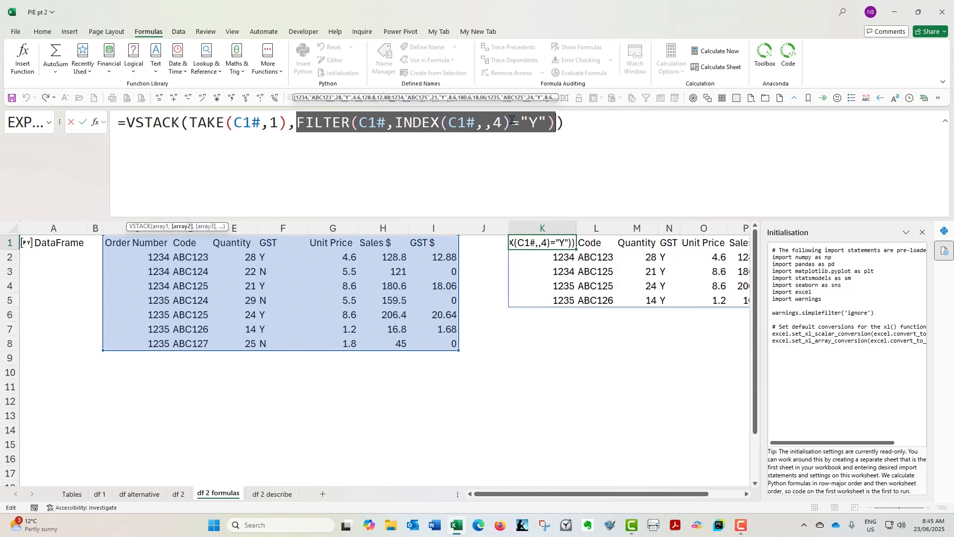
left_click_drag(511, 122, 520, 122)
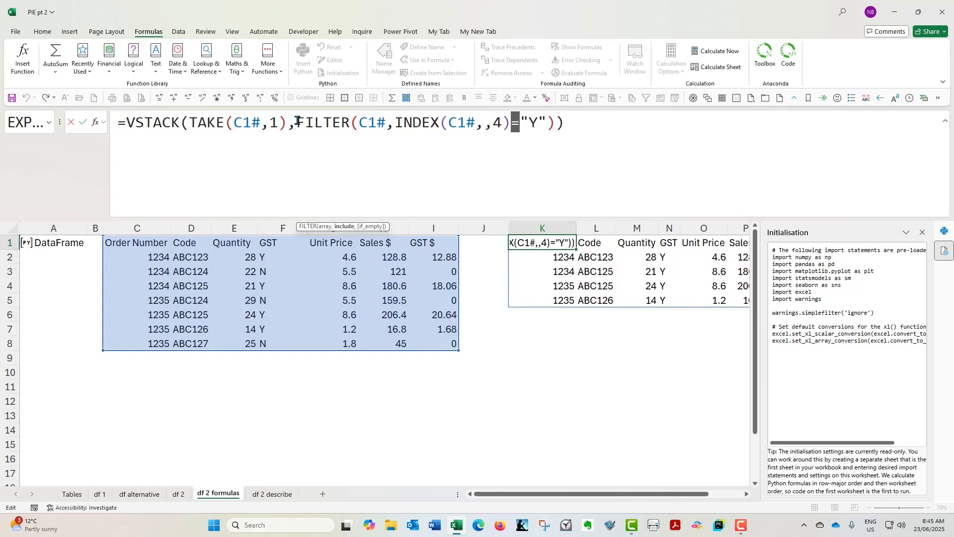
left_click_drag(359, 123, 511, 125)
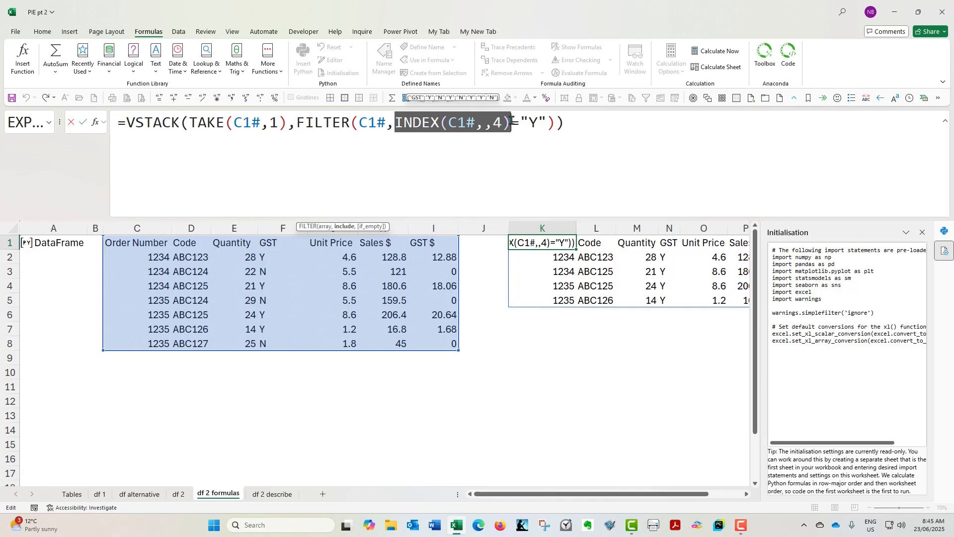
mouse_move(548, 123)
left_mouse_down()
mouse_move(297, 122)
mouse_move(556, 122)
left_mouse_up()
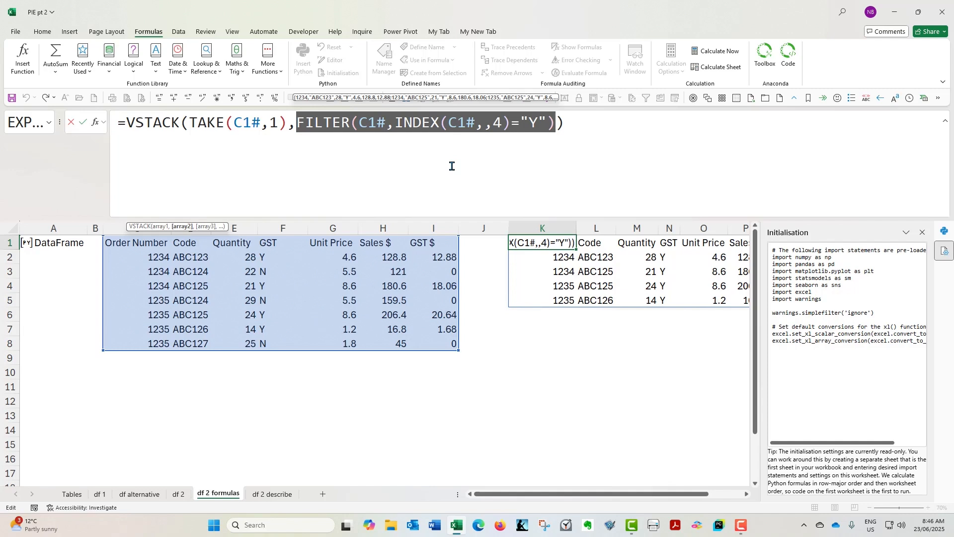
left_click_drag(298, 123, 557, 121)
Examine how TAKE(C1#,1) supplies the header row that VSTACK combines with the filtered rows, and commit the K1 formula unchanged
left_click_drag(189, 122, 288, 122)
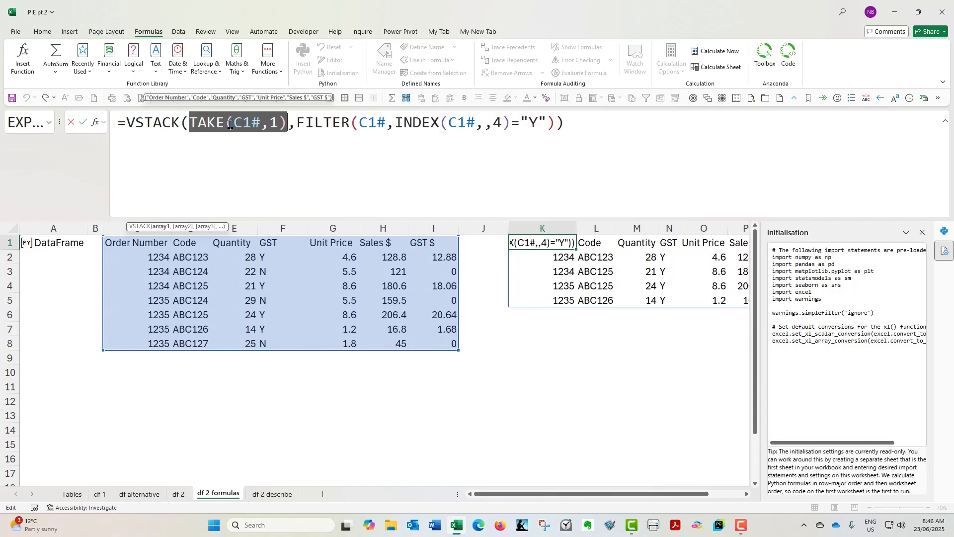
left_click_drag(233, 122, 276, 122)
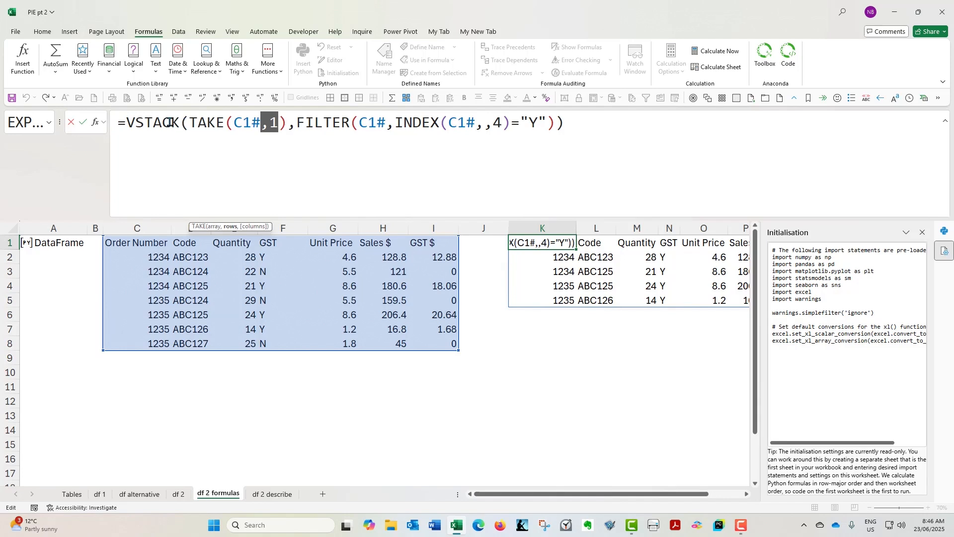
left_click_drag(187, 123, 555, 122)
left_click(82, 121)
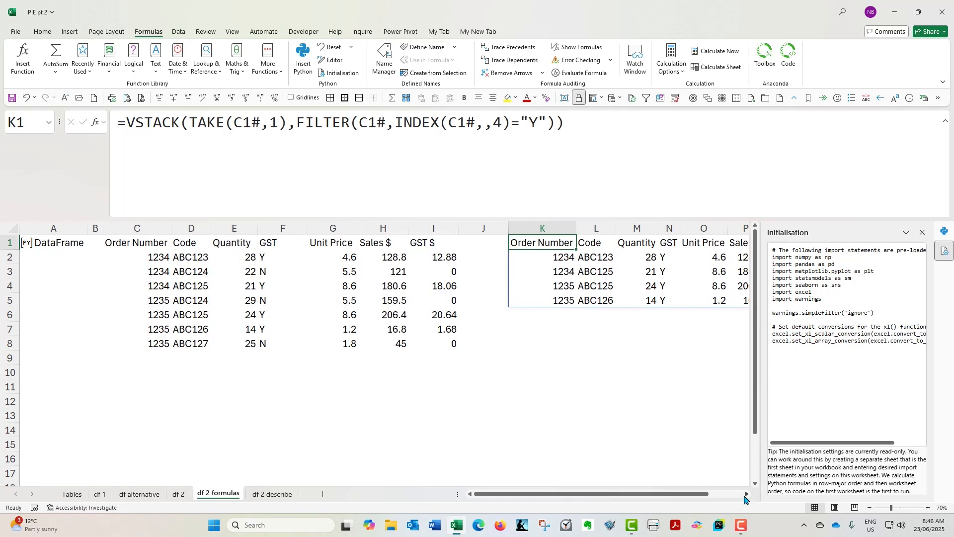
Close the Python side pane and open the df 2 describe sheet
left_click(946, 232)
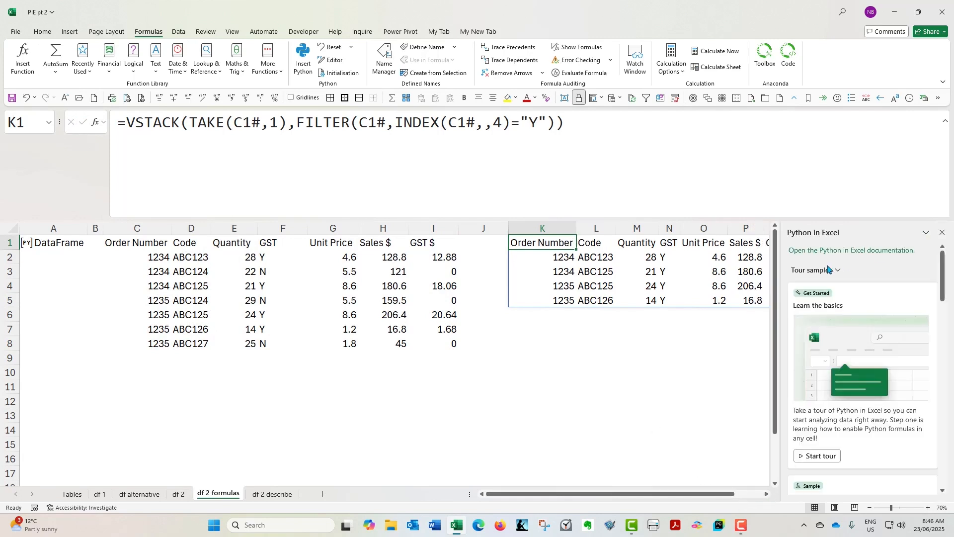
left_click(942, 233)
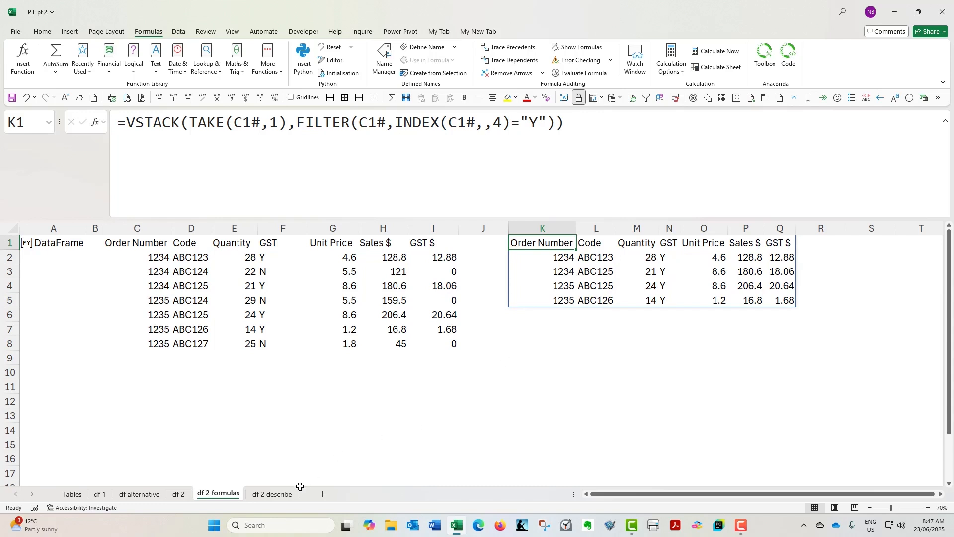
left_click(273, 493)
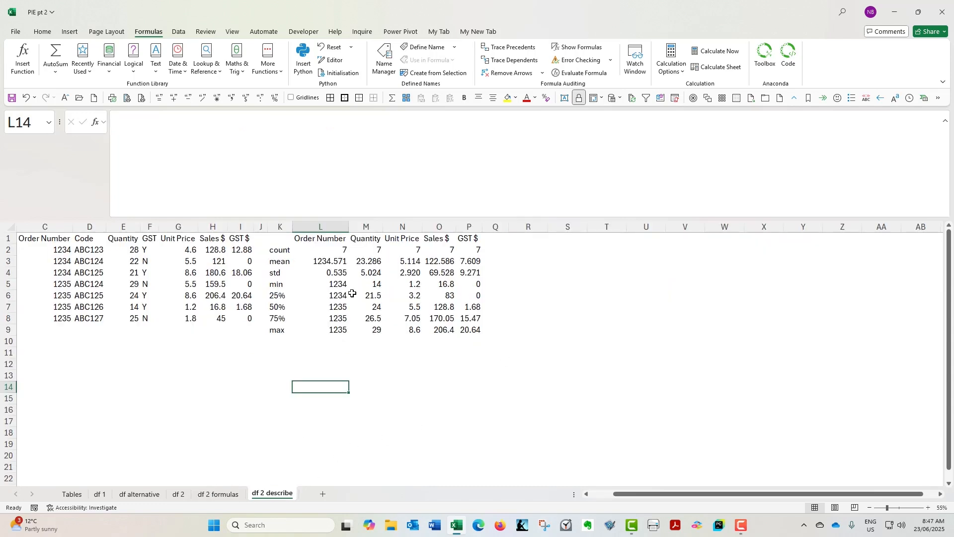
Review the sales and GST code in C1 and the pd.merge code in A1 of the df 2 describe sheet
left_click(47, 238)
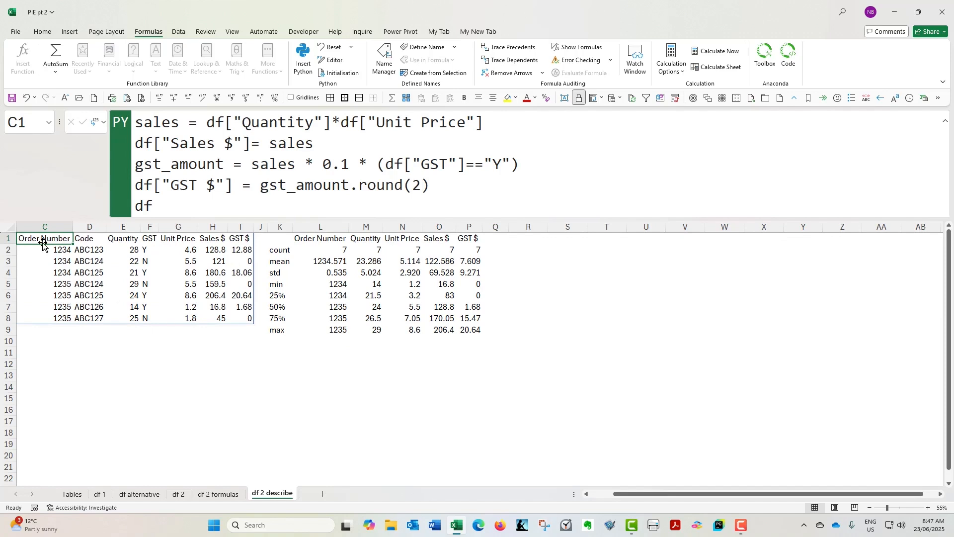
left_click(587, 495)
left_click(587, 494)
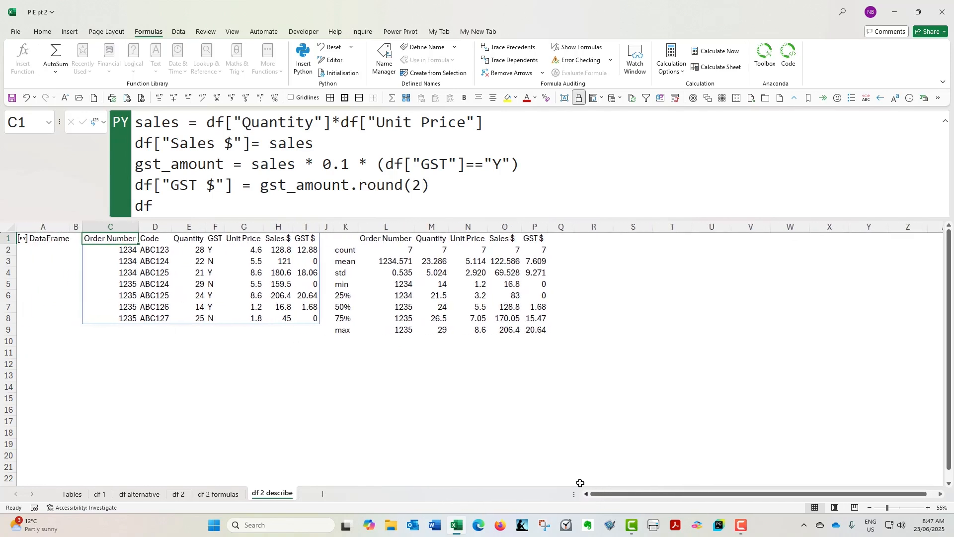
left_click(54, 240)
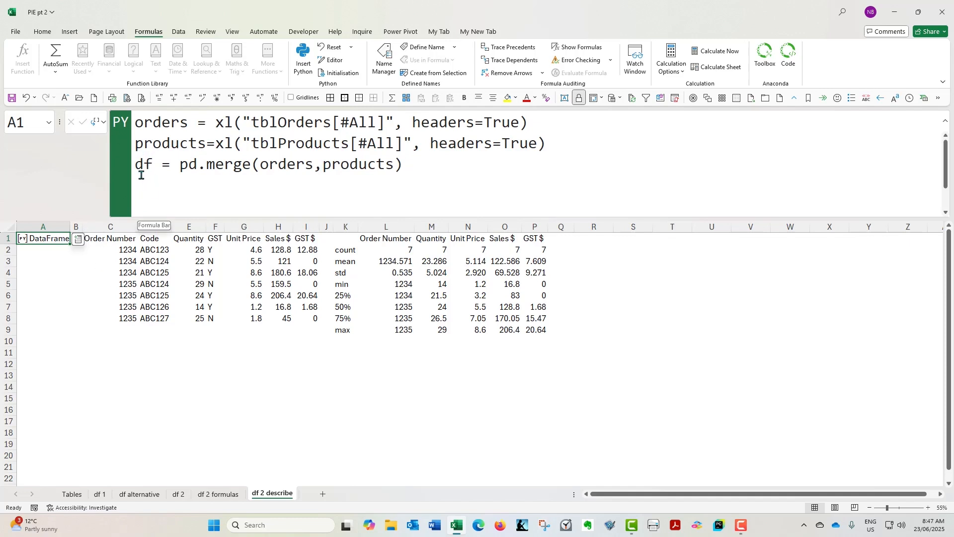
left_click(98, 240)
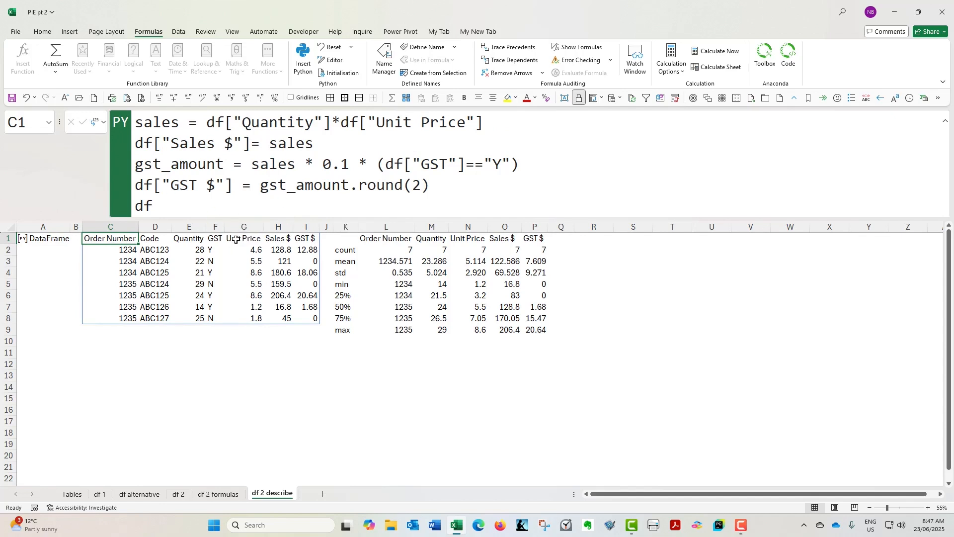
Inspect the df.describe() code in K1 and examine the count and mean rows of its output
left_click(346, 239)
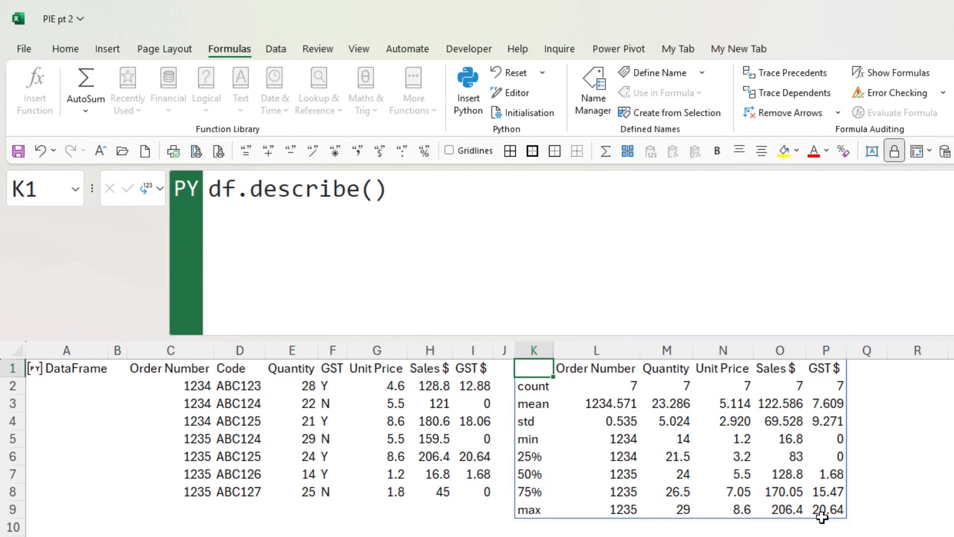
left_click(533, 387)
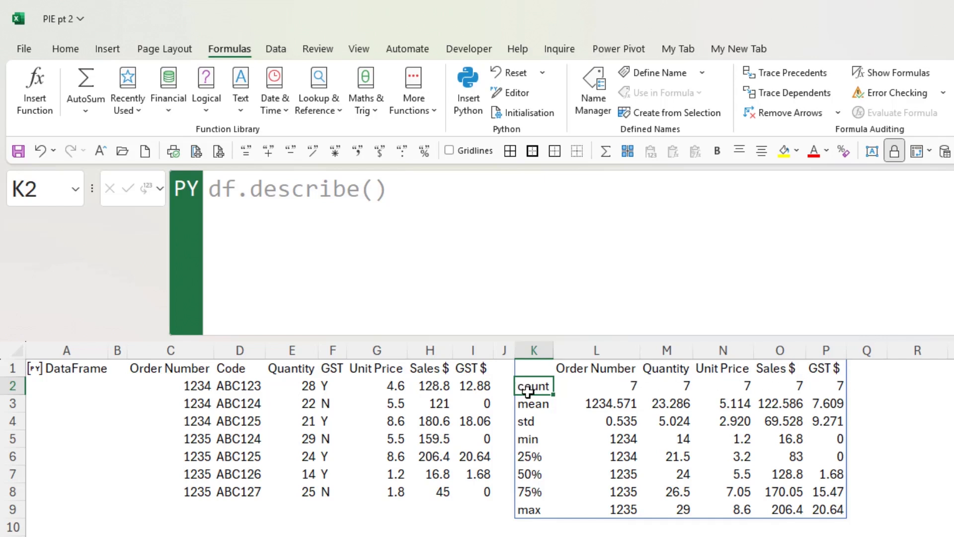
left_click(539, 404)
left_click(603, 401)
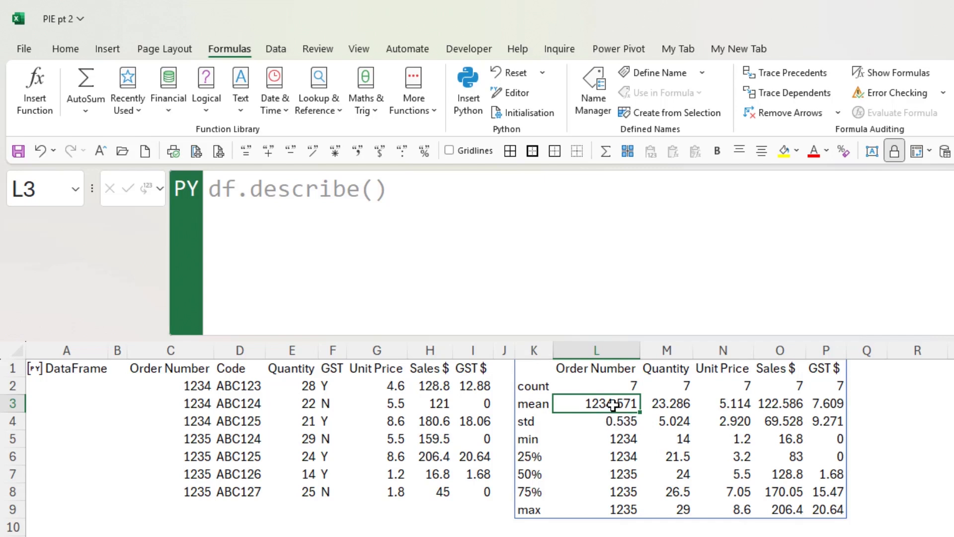
left_click_drag(679, 403, 820, 406)
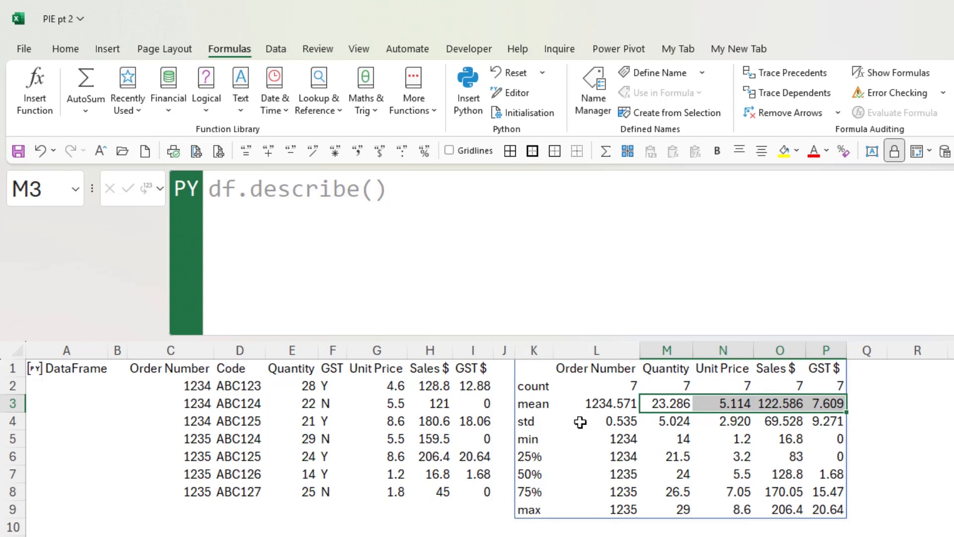
Examine the std, min and max rows of the df.describe() output across columns L to P
left_click(539, 422)
left_click_drag(628, 421, 826, 421)
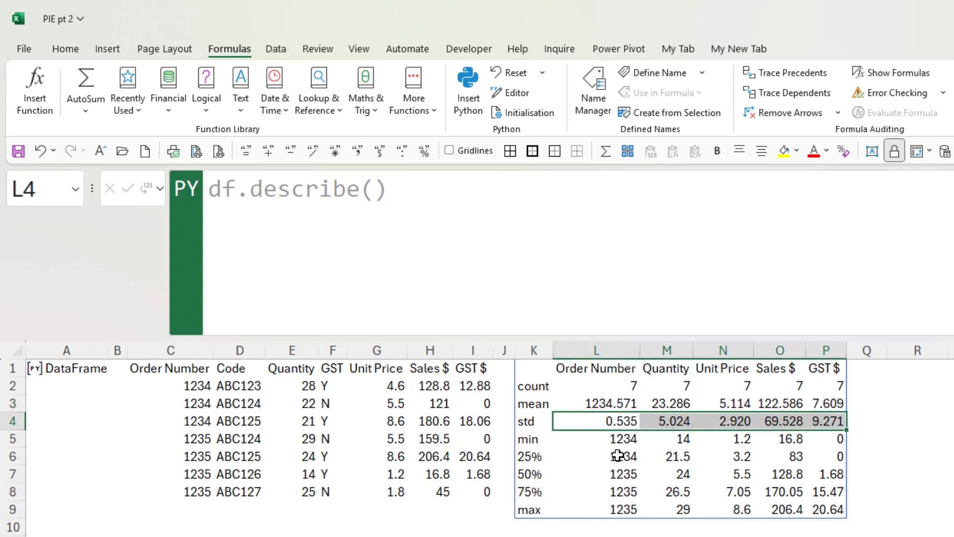
left_click_drag(611, 440, 822, 439)
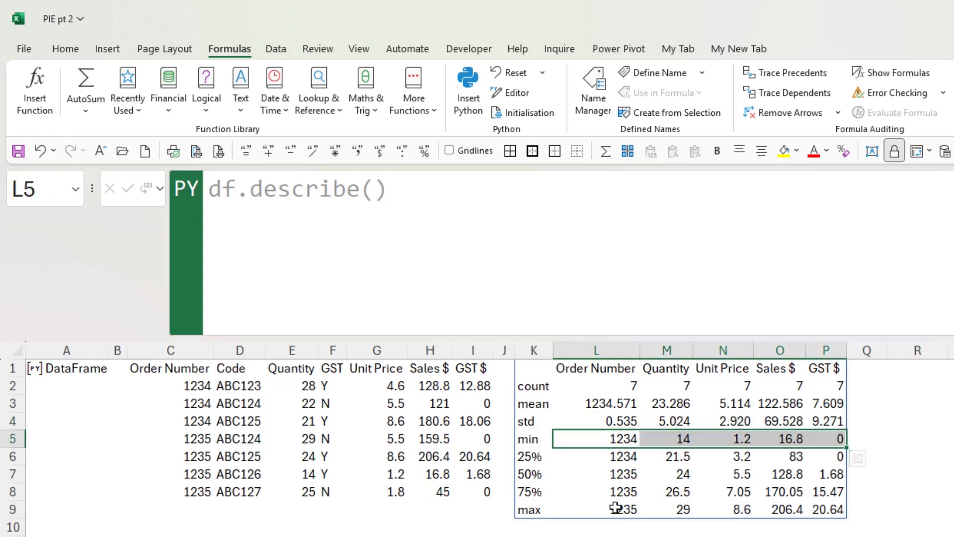
left_click_drag(616, 509, 836, 509)
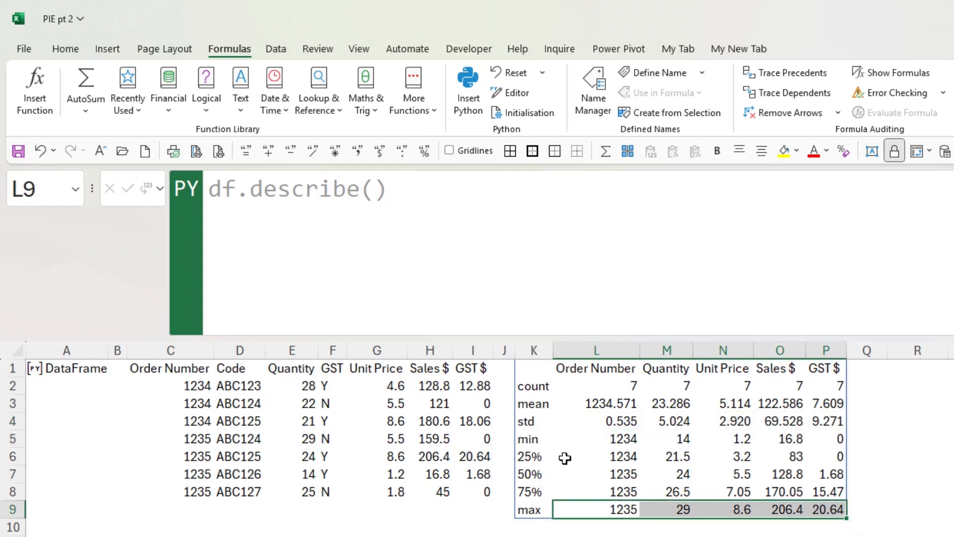
Examine the 25%, 50% and 75% rows of the describe output in L6:P8, and return to the code in K1
left_click_drag(619, 458, 823, 491)
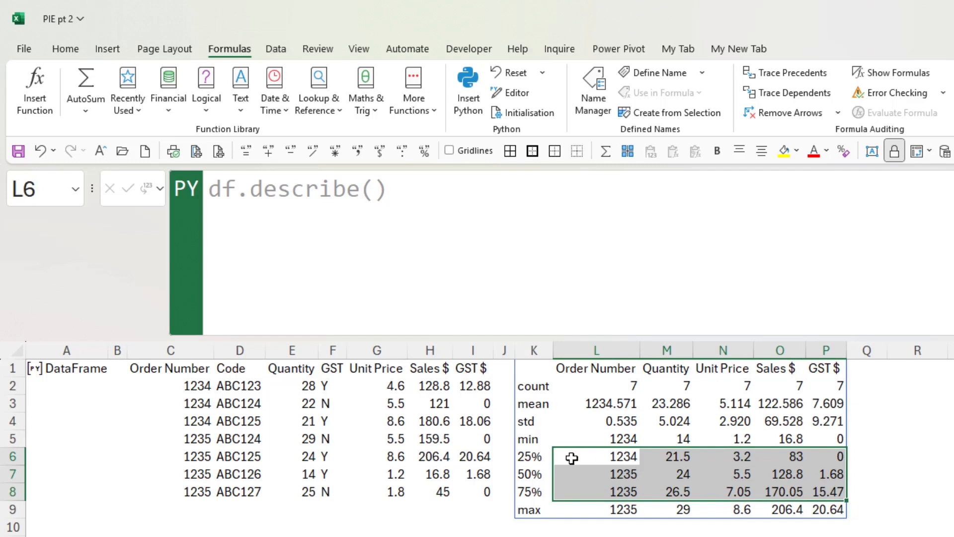
left_click(532, 457)
left_click(533, 474)
left_click(532, 492)
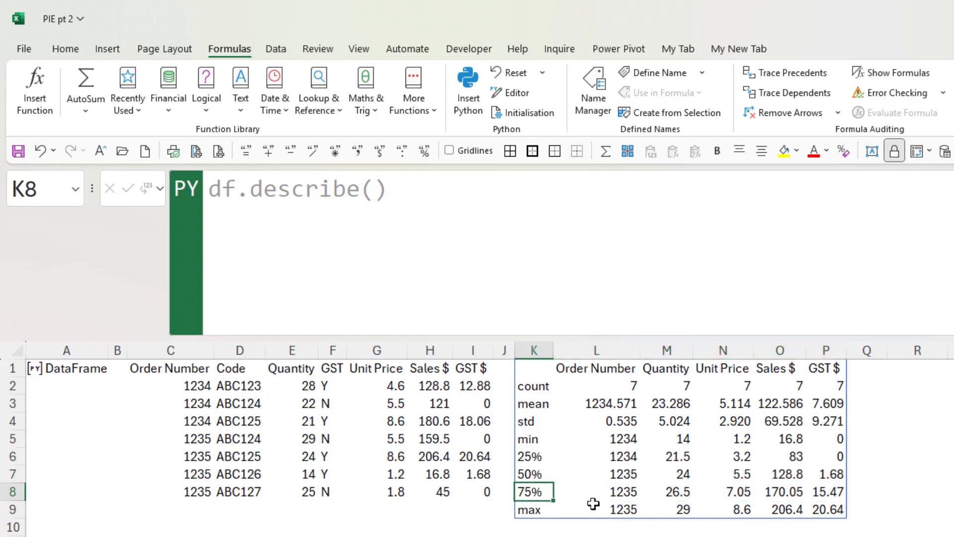
left_click(601, 384)
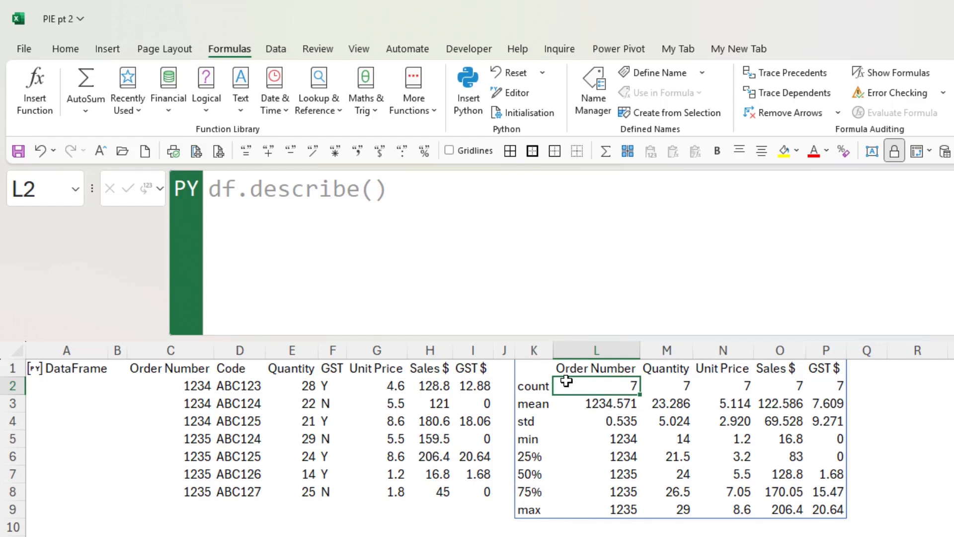
left_click(536, 370)
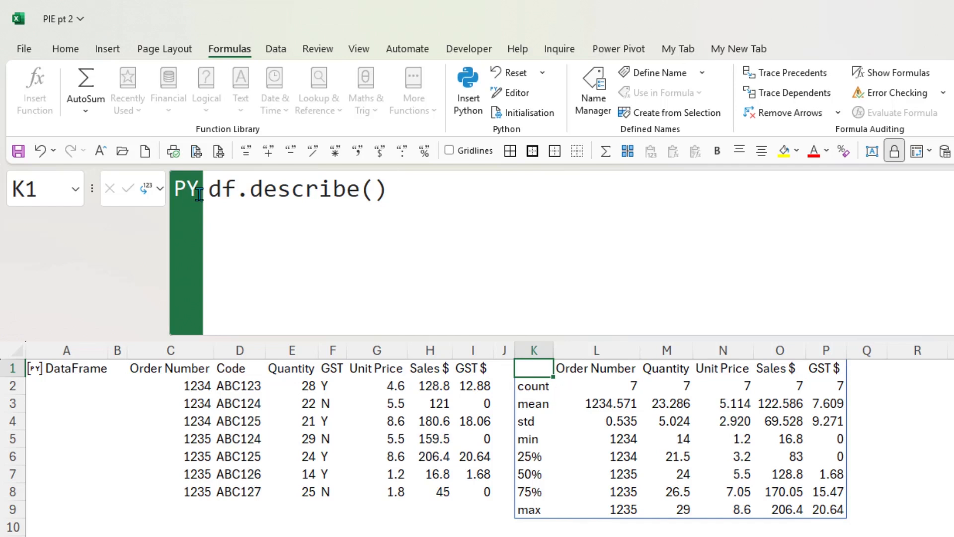